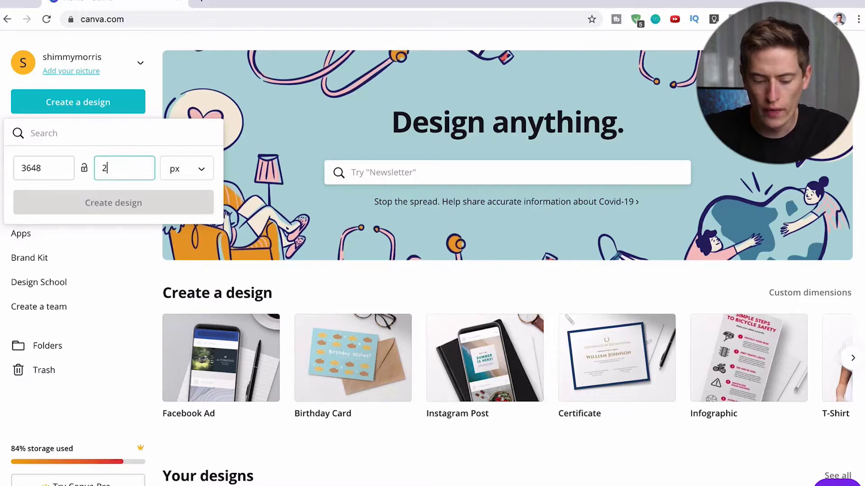
# Create a custom design 3648 px wide by 2496 px high, and return to the home page
pyautogui.write('96')
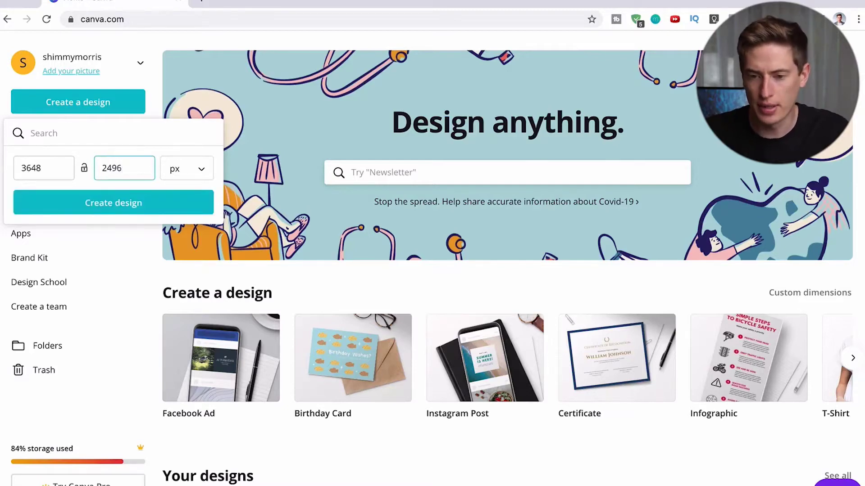
pyautogui.click(124, 201)
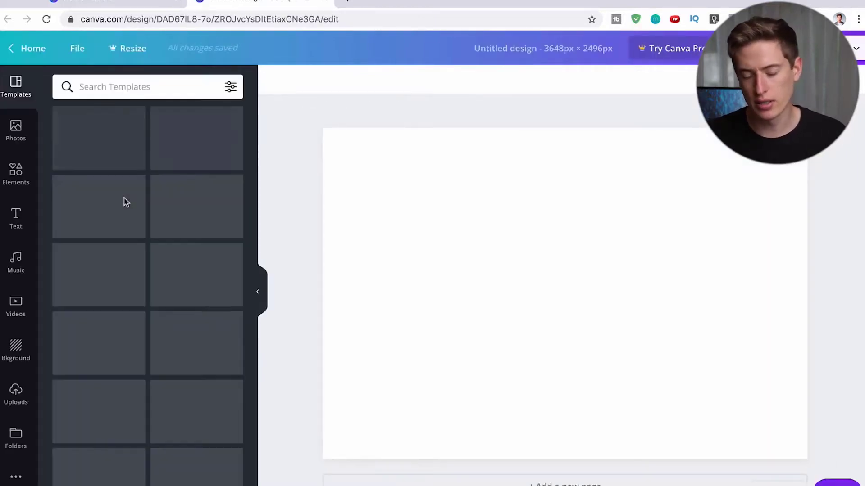
pyautogui.click(33, 49)
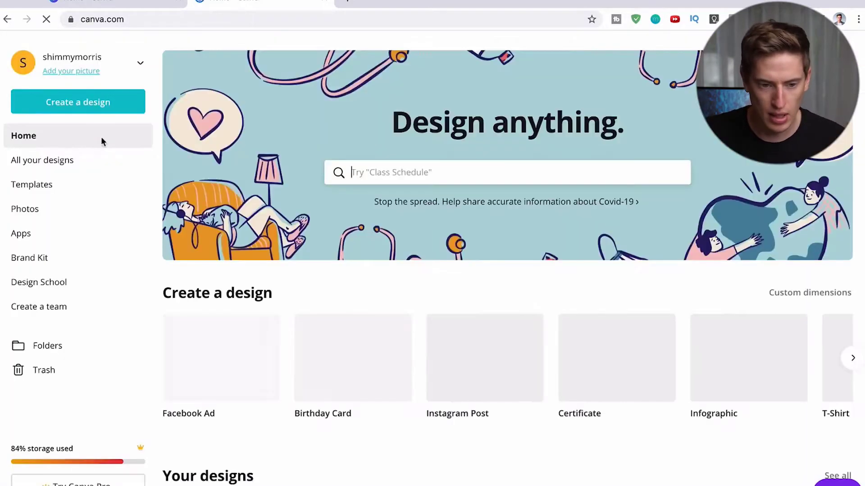
# Create a custom portrait design 2496 px wide by 3648 px high and close the leftover browser tab
pyautogui.click(68, 109)
pyautogui.click(71, 101)
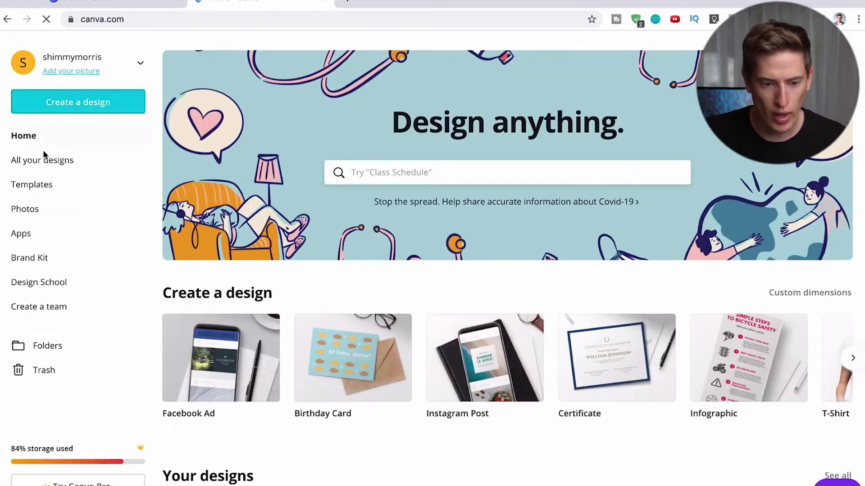
pyautogui.click(61, 100)
pyautogui.click(40, 162)
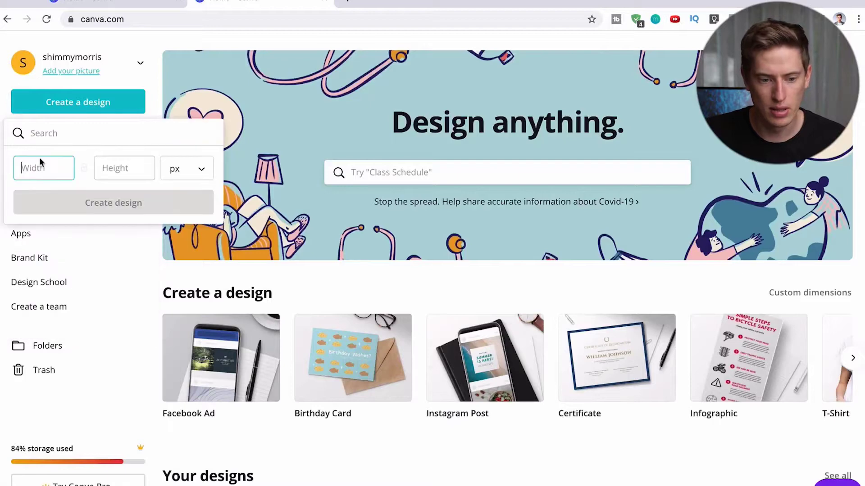
pyautogui.click(112, 207)
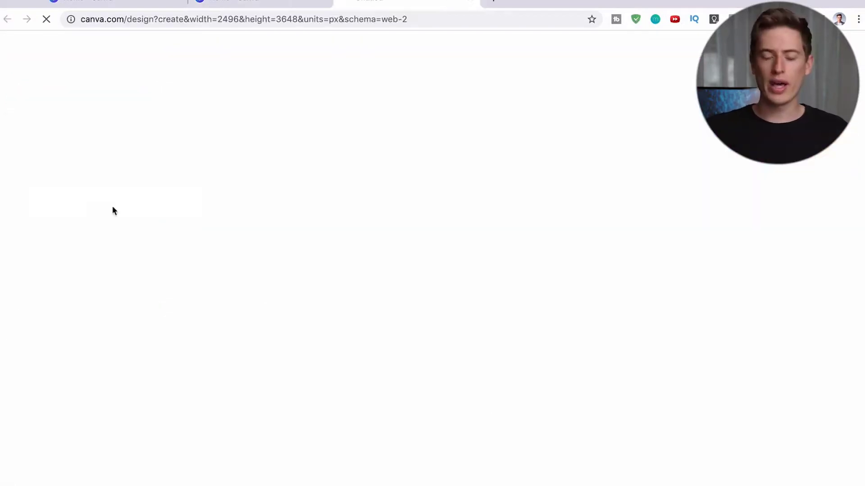
pyautogui.click(323, 1)
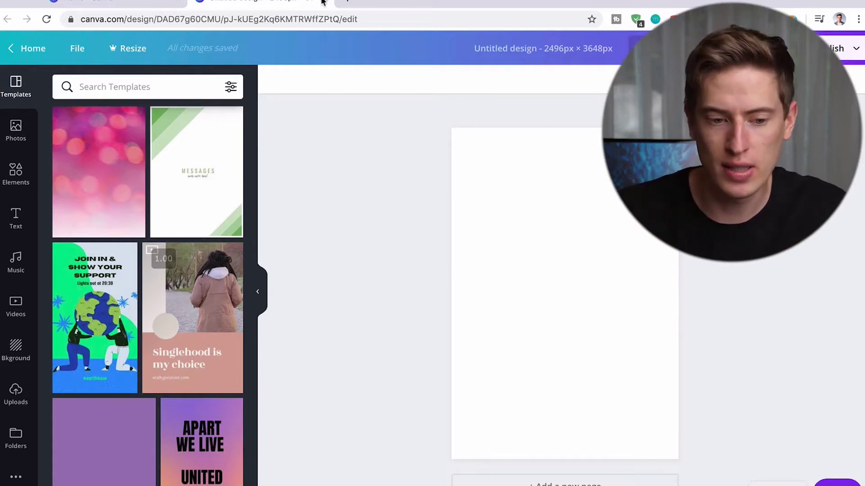
# Add a heading reading "DAD" to the blank page and move it slightly upward
pyautogui.click(16, 221)
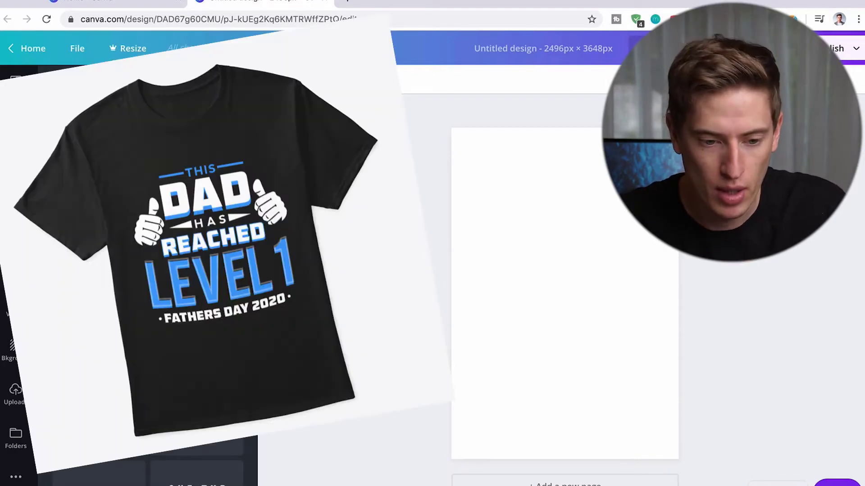
pyautogui.write('t')
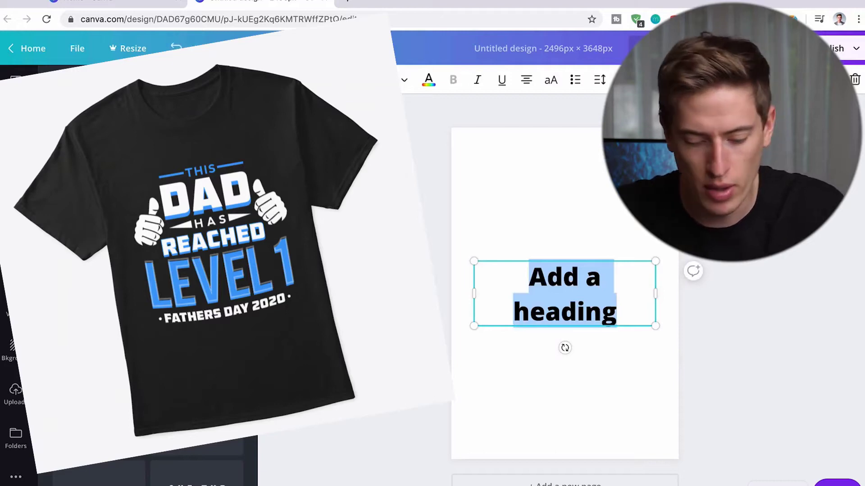
pyautogui.write('DAD')
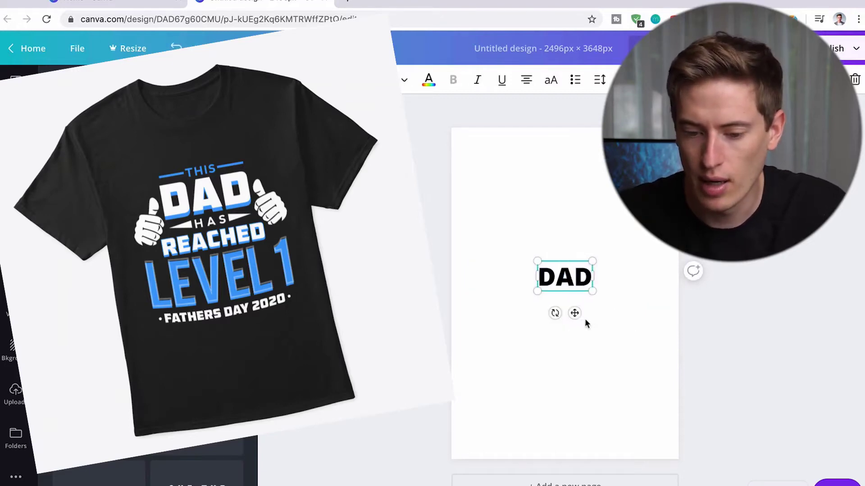
pyautogui.moveTo(576, 315); pyautogui.dragTo(579, 270)
# Change the DAD heading's font to Bungee Shade and enlarge it to about size 564
pyautogui.doubleClick(578, 239)
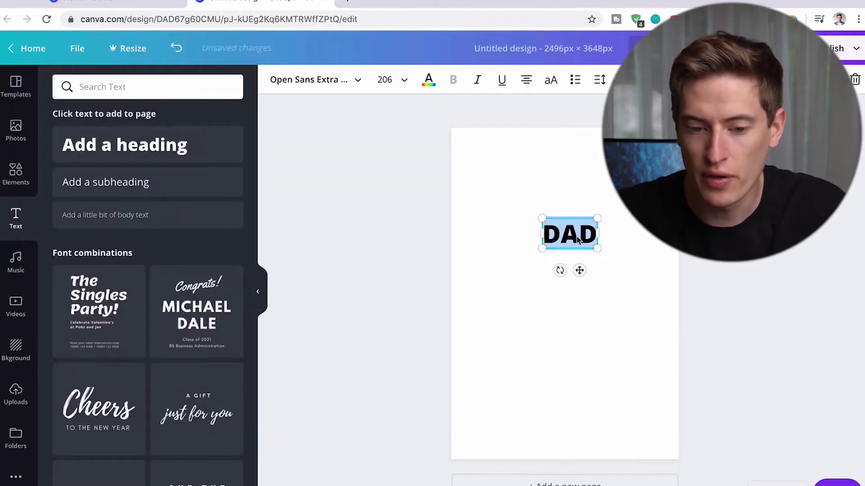
pyautogui.click(315, 80)
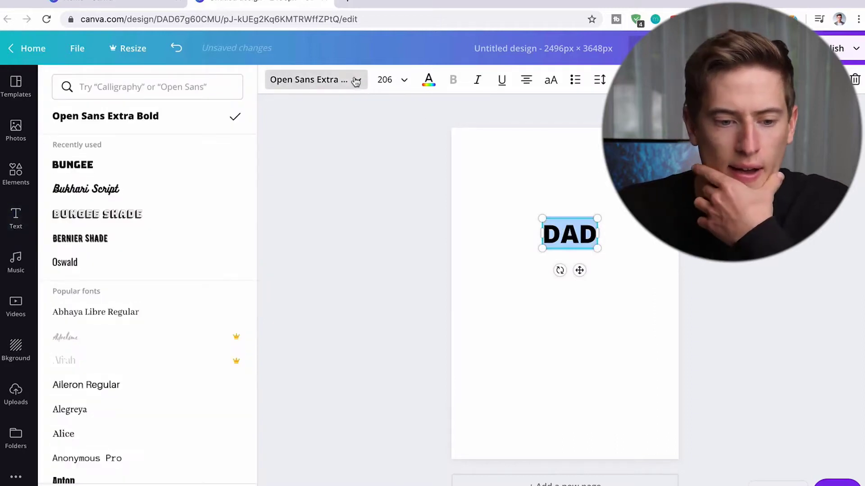
pyautogui.click(122, 225)
pyautogui.moveTo(602, 249); pyautogui.dragTo(722, 319)
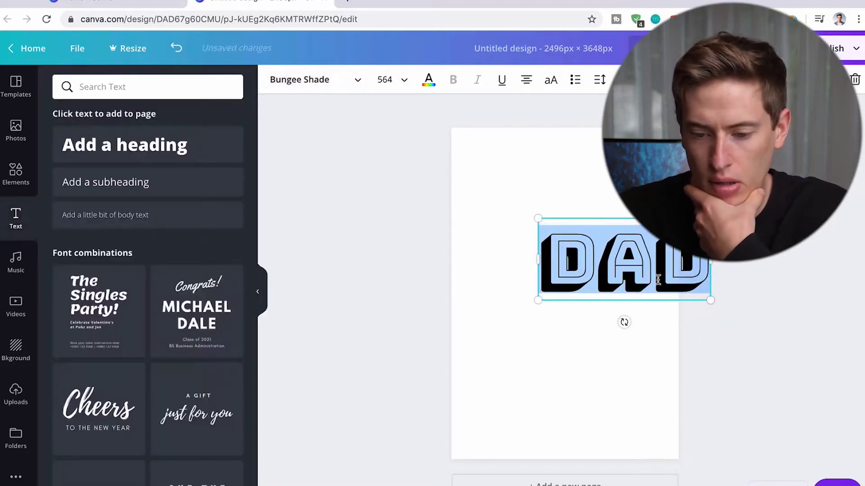
# Move the enlarged DAD heading fully inside the page, in its upper half
pyautogui.moveTo(711, 270); pyautogui.dragTo(639, 275)
pyautogui.click(626, 324)
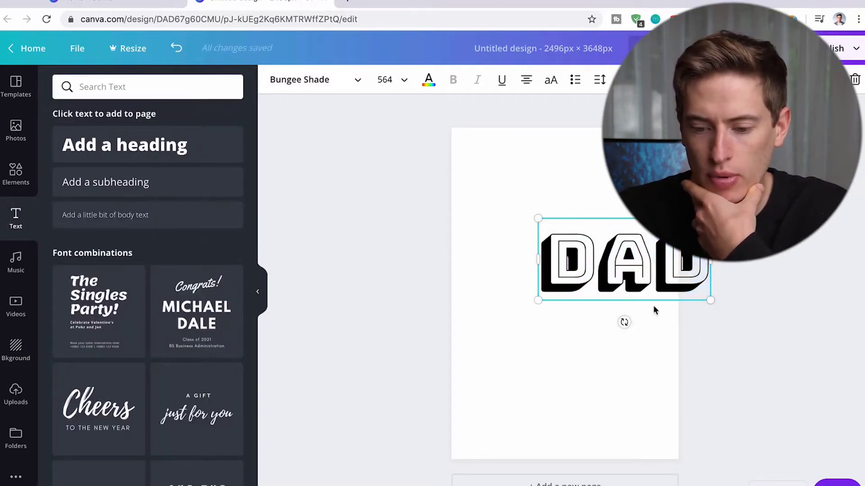
pyautogui.moveTo(629, 273); pyautogui.dragTo(567, 258)
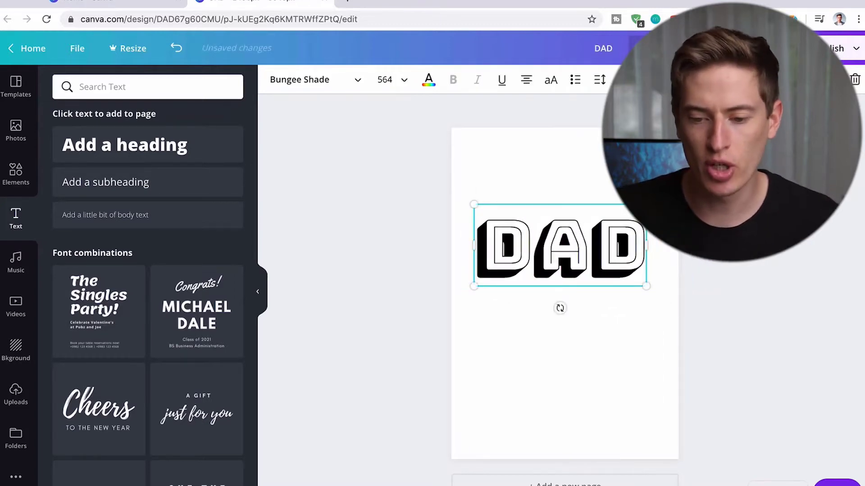
# Try black as the page background colour, and settle on the default yellow
pyautogui.click(595, 150)
pyautogui.click(276, 80)
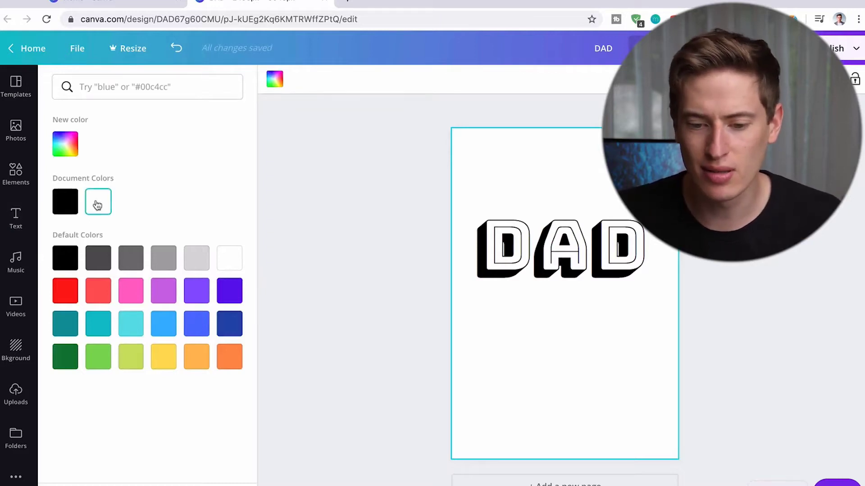
pyautogui.click(68, 203)
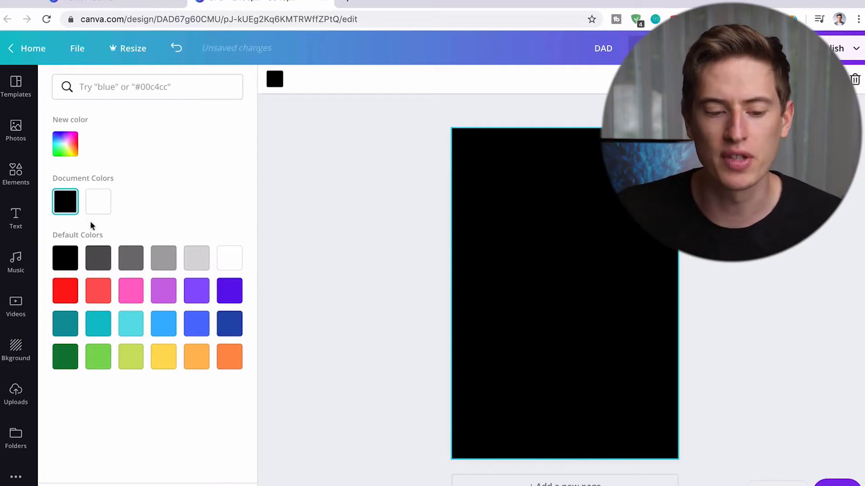
pyautogui.click(170, 357)
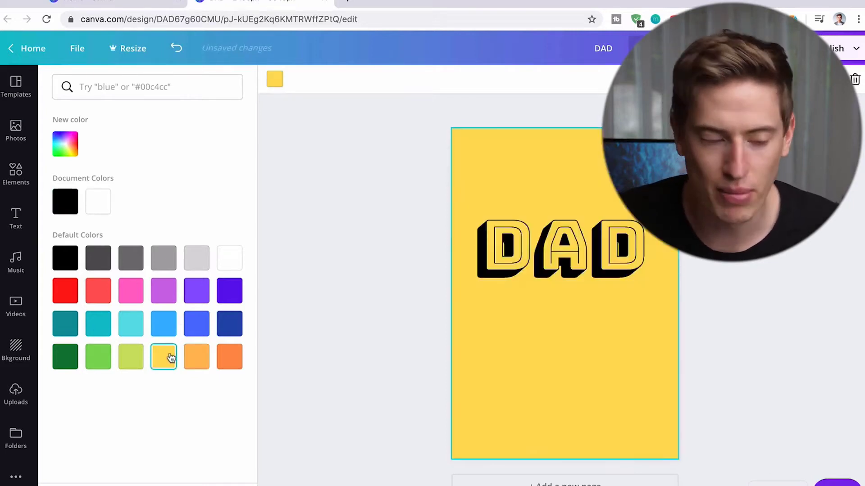
# Shift the DAD heading slightly to the right on the yellow page
pyautogui.click(559, 303)
pyautogui.moveTo(551, 273); pyautogui.dragTo(560, 272)
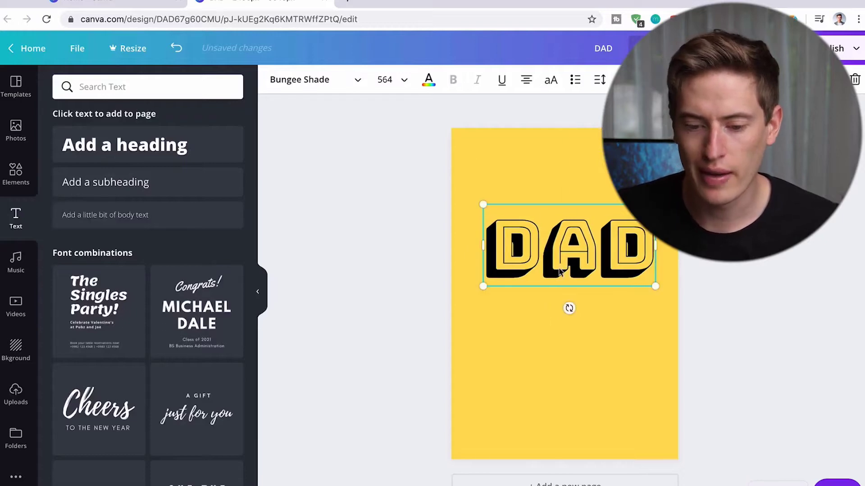
pyautogui.click(535, 329)
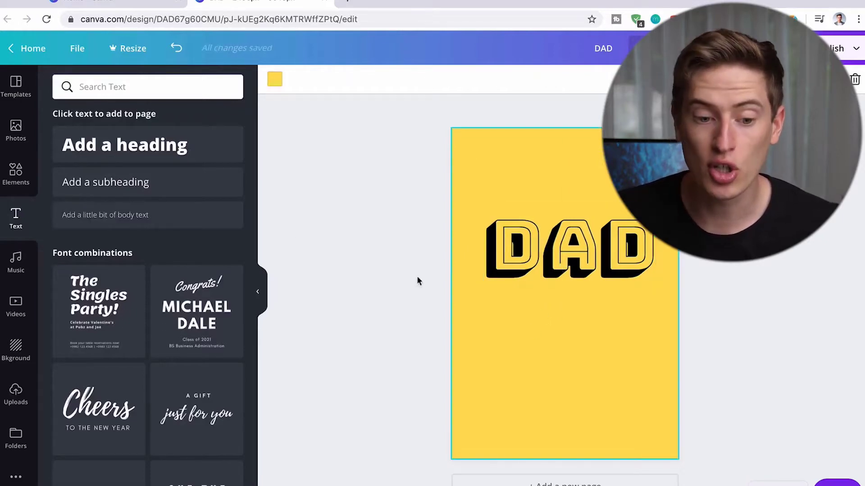
# Add a heading reading "LEVEL 1" in Bungee Shade and enlarge it to about size 343
pyautogui.click(171, 151)
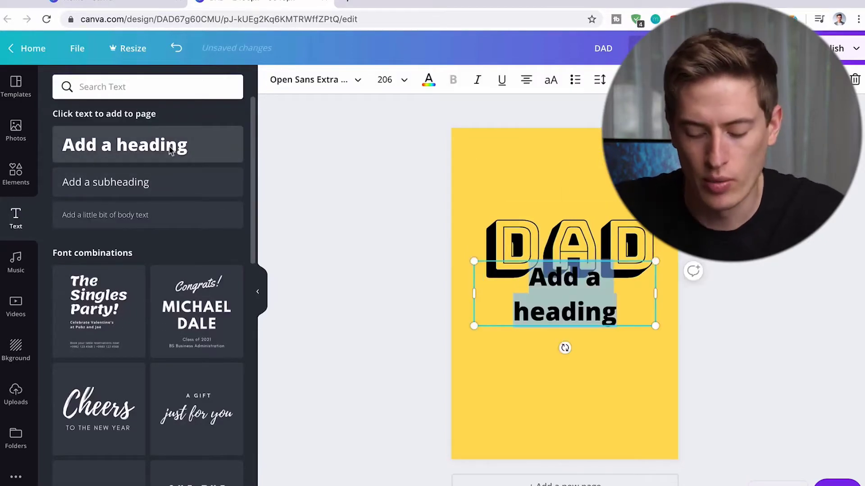
pyautogui.write('LEVEL 1')
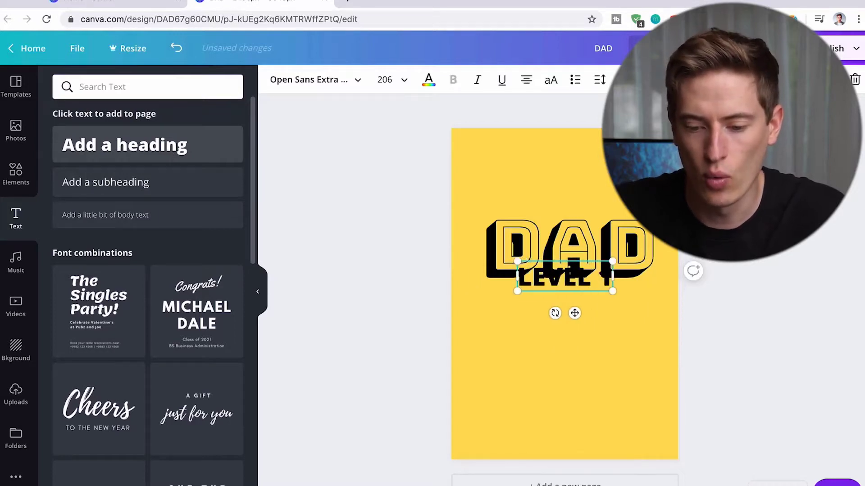
pyautogui.click(332, 81)
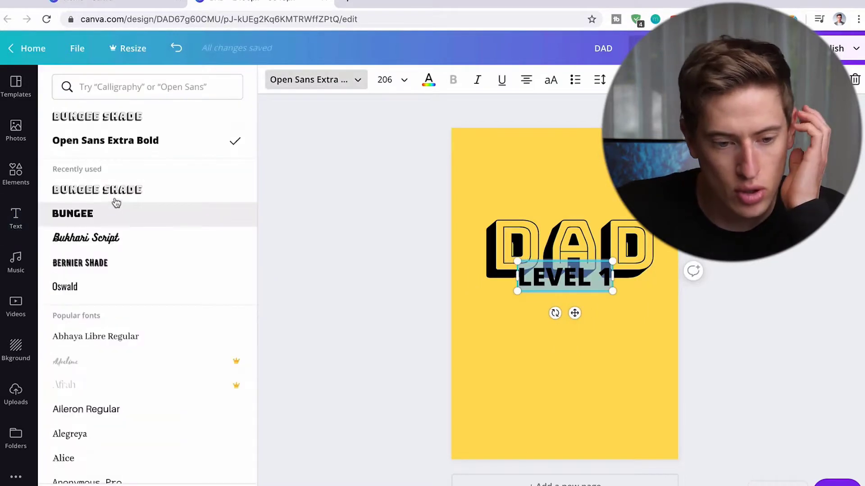
pyautogui.click(113, 190)
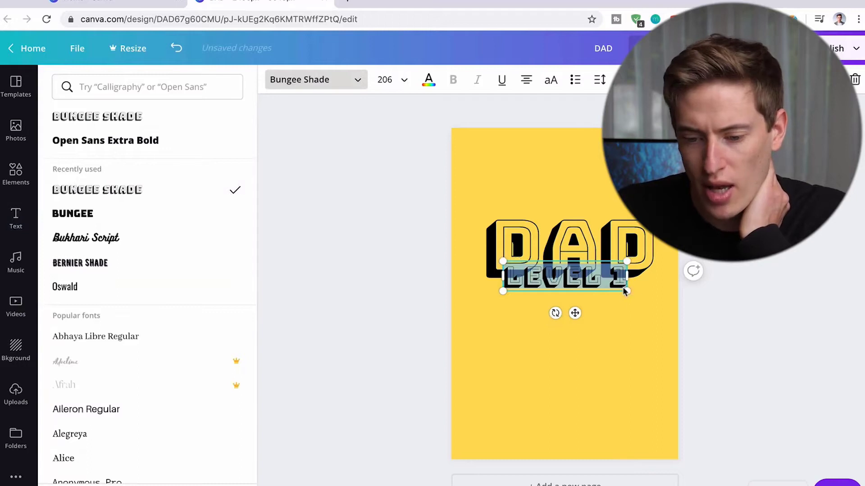
pyautogui.moveTo(627, 291); pyautogui.dragTo(721, 336)
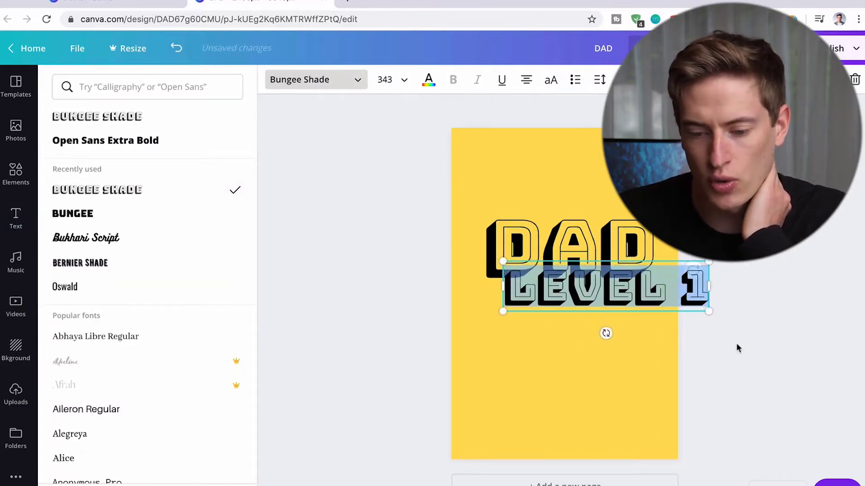
# Move LEVEL 1 below DAD, leaving a gap between them, and centre the DAD heading horizontally on the page
pyautogui.click(664, 293)
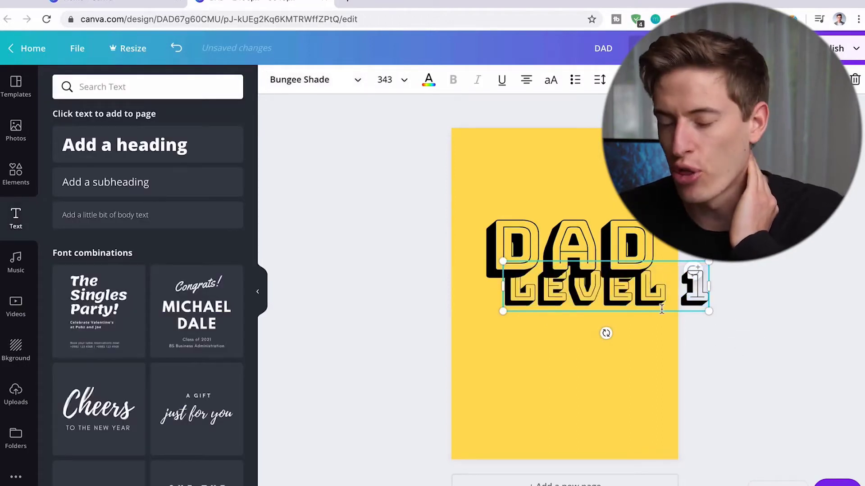
pyautogui.hotkey('shift', 'End')
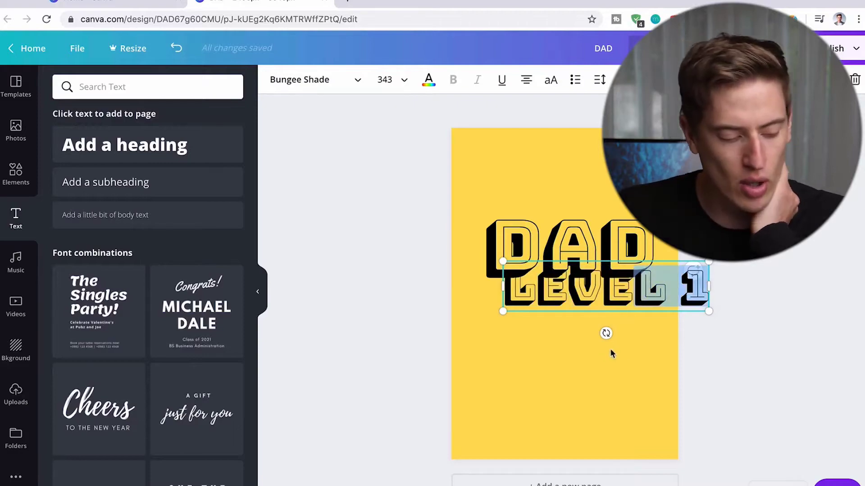
pyautogui.click(665, 359)
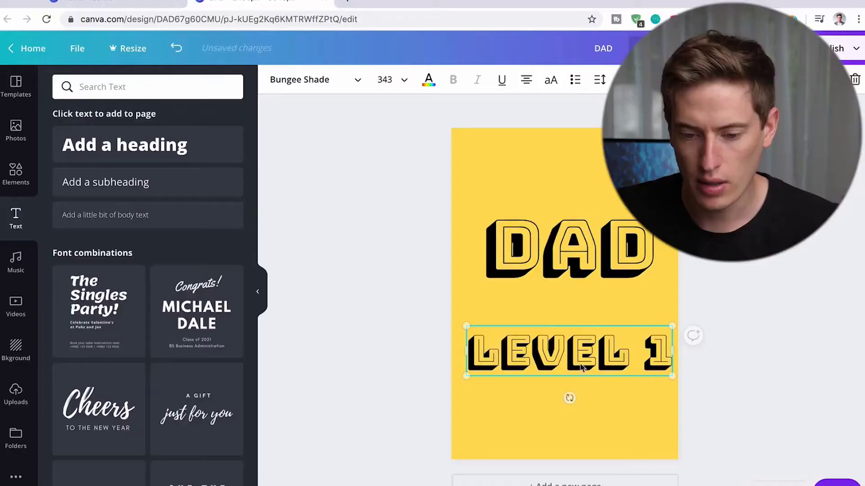
pyautogui.click(593, 272)
pyautogui.moveTo(591, 272); pyautogui.dragTo(587, 272)
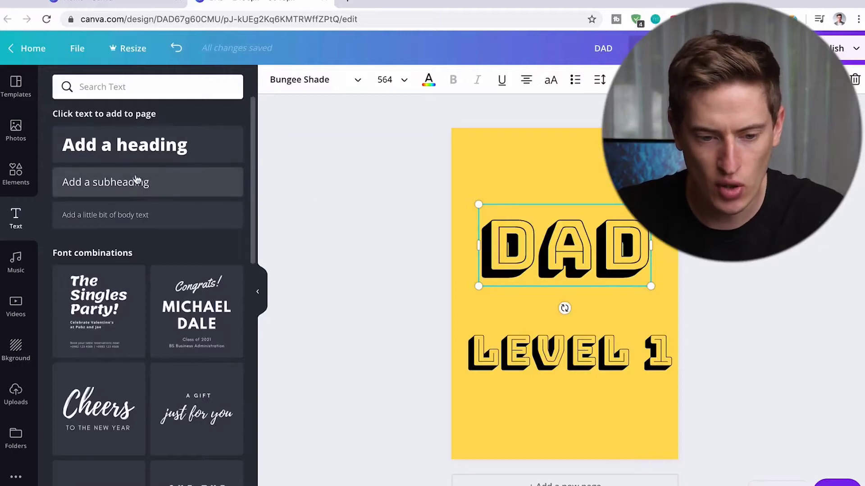
# Add a heading reading "HAS" between DAD and LEVEL 1 and set its font to Bungee
pyautogui.click(135, 146)
pyautogui.write('HAS')
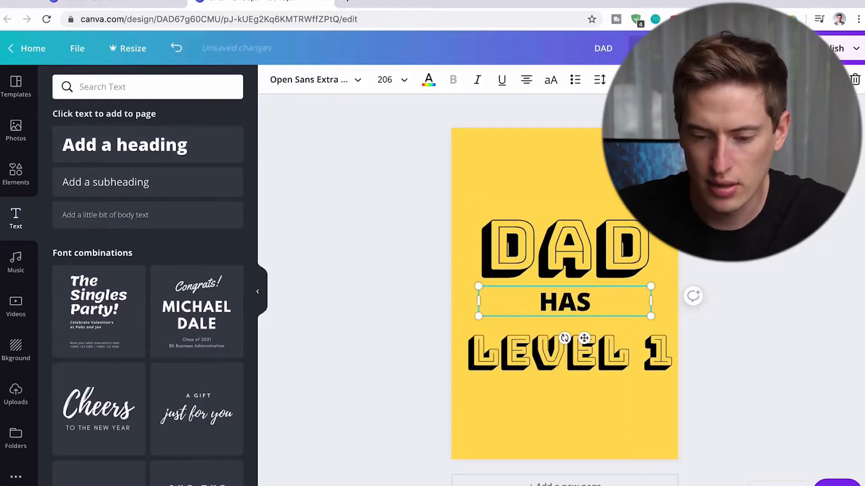
pyautogui.hotkey('ctrl', 'a')
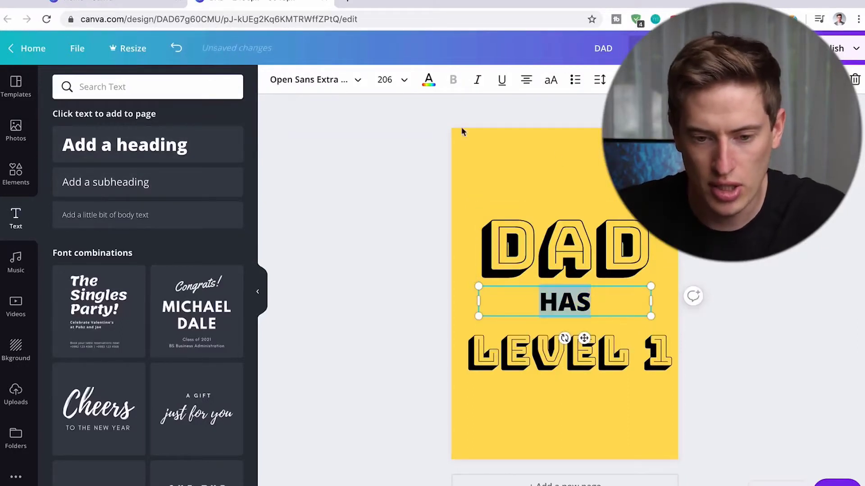
pyautogui.click(325, 82)
pyautogui.click(86, 214)
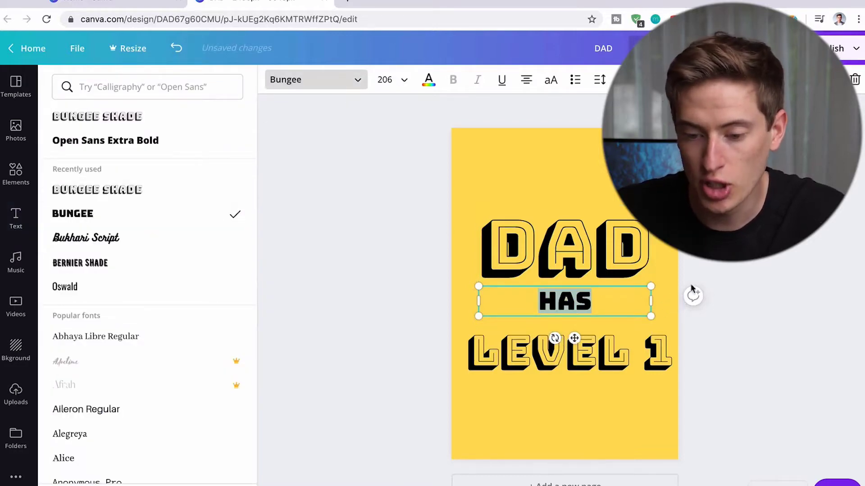
pyautogui.press('Escape')
# Move the HAS text above DAD and change its wording to "THIS"
pyautogui.moveTo(573, 338); pyautogui.dragTo(571, 234)
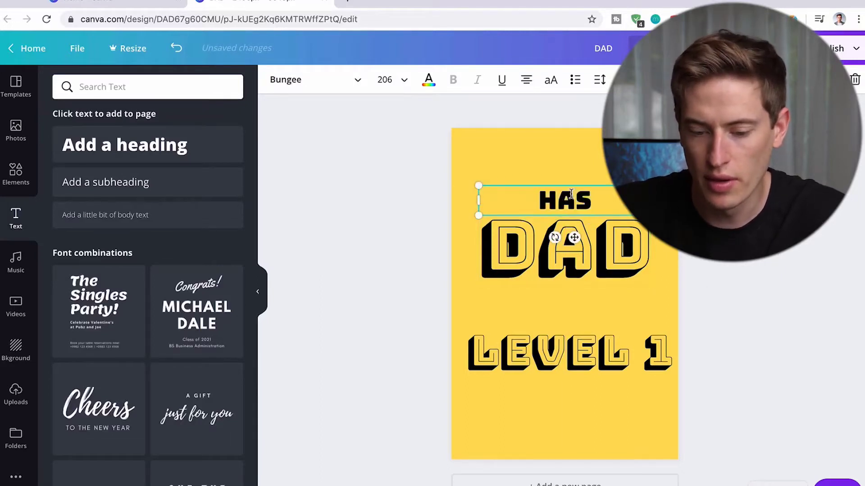
pyautogui.write('THIS')
pyautogui.click(596, 149)
# Place a copy of the THIS text below DAD, reword it as "HAS" and make it slightly smaller
pyautogui.moveTo(573, 199); pyautogui.dragTo(572, 301)
pyautogui.doubleClick(572, 300)
pyautogui.write('HAS')
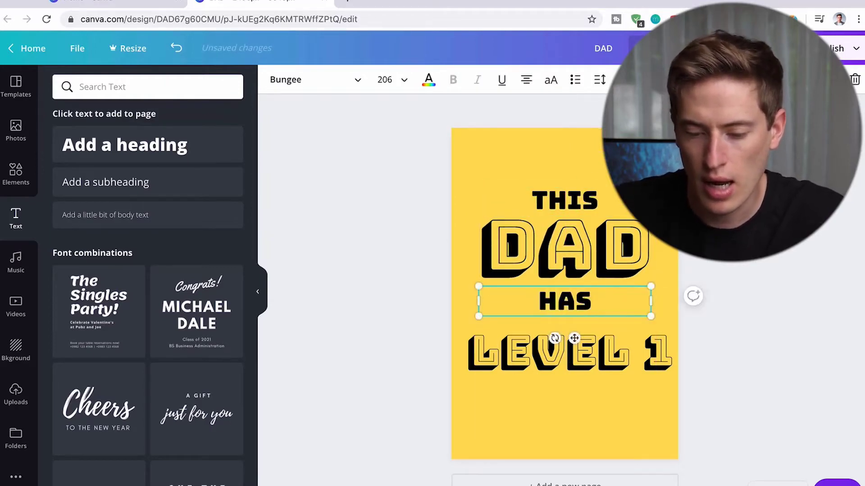
pyautogui.moveTo(651, 317); pyautogui.dragTo(624, 309)
pyautogui.click(657, 308)
# Make HAS slightly smaller, then place a copy of the THIS text below it and reword the copy as "REACHED"
pyautogui.click(548, 299)
pyautogui.moveTo(561, 333); pyautogui.dragTo(575, 333)
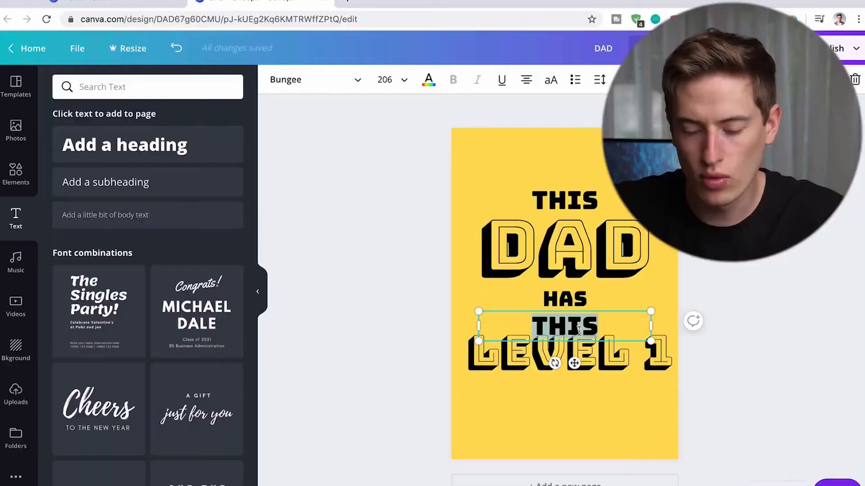
pyautogui.write('REACHED')
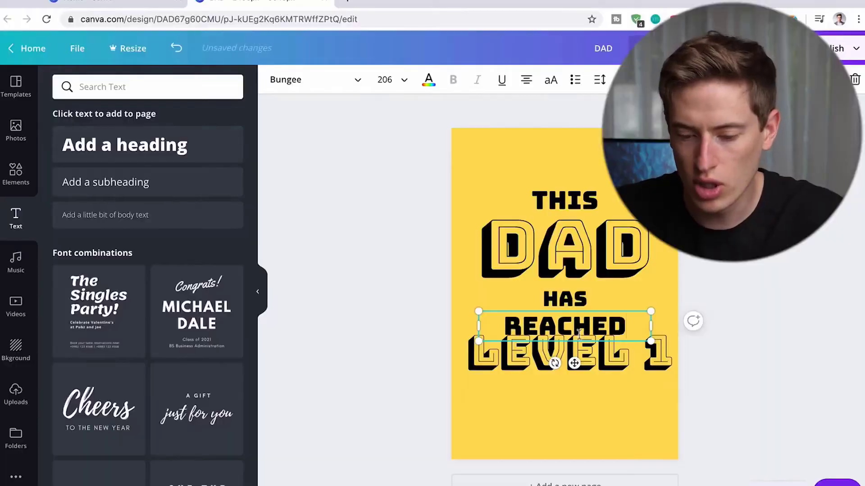
# Move the LEVEL 1 text down below REACHED and centre it horizontally on the page
pyautogui.click(628, 385)
pyautogui.click(630, 372)
pyautogui.moveTo(630, 373); pyautogui.dragTo(628, 381)
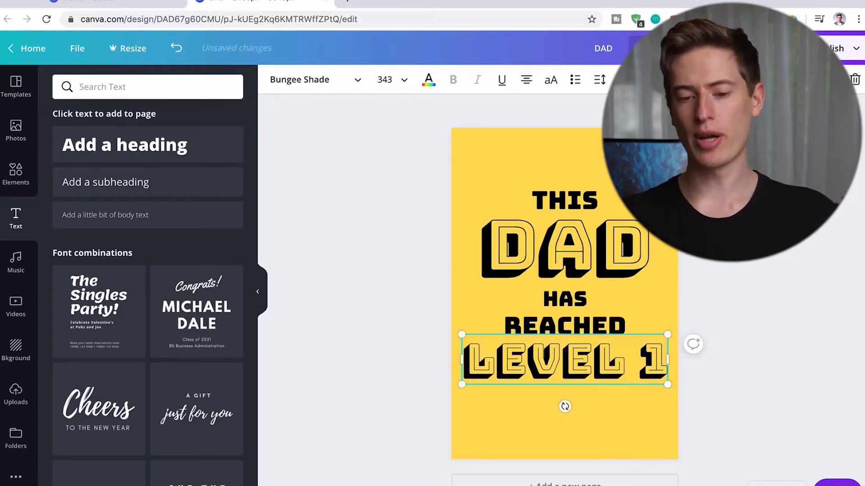
pyautogui.press('Escape')
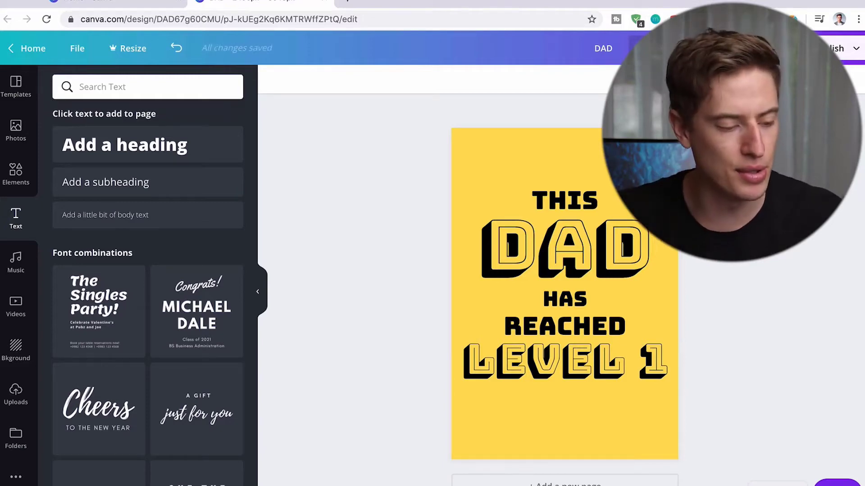
# Change the colour of the THIS, HAS and REACHED text to white
pyautogui.click(568, 203)
pyautogui.click(429, 79)
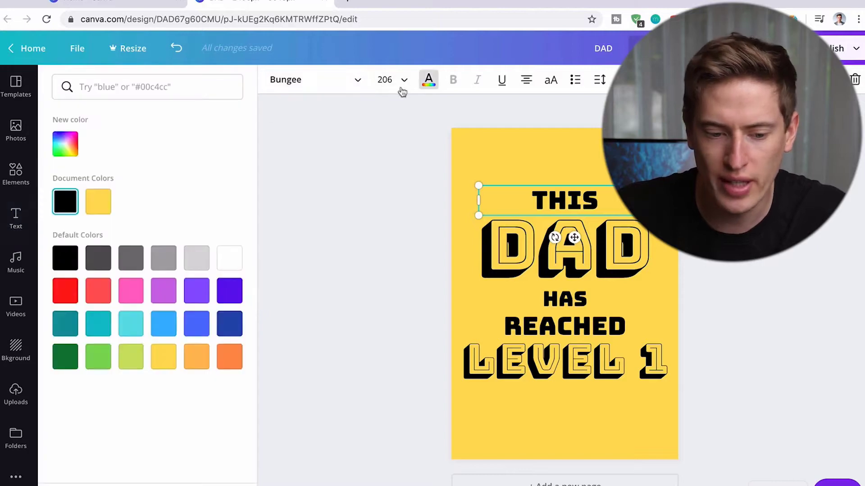
pyautogui.click(229, 259)
pyautogui.click(565, 299)
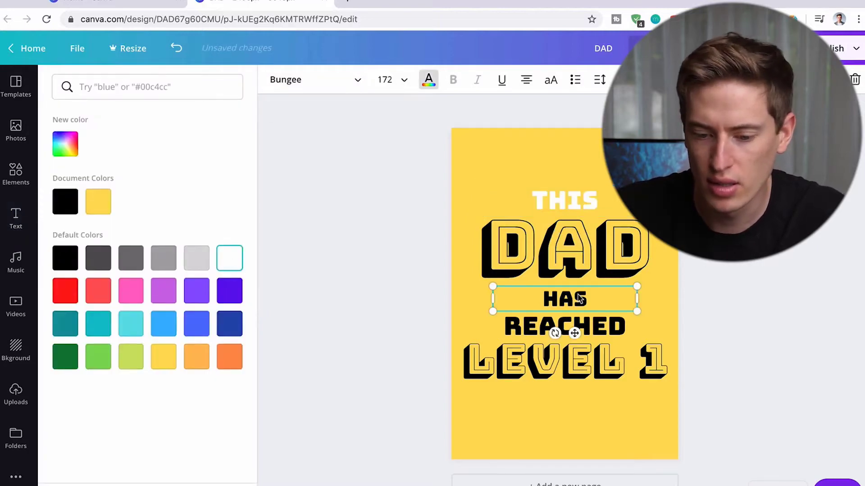
pyautogui.click(223, 264)
pyautogui.click(596, 333)
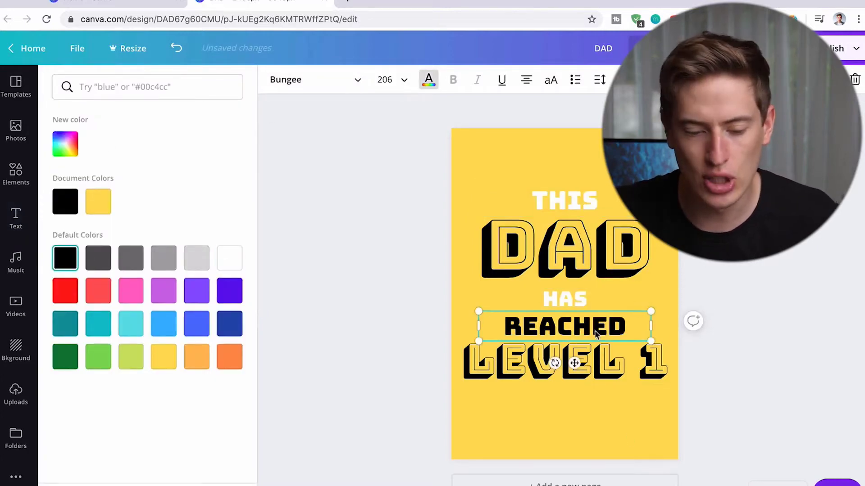
pyautogui.click(238, 261)
# Change the colour of the DAD and LEVEL 1 text to the default dark blue
pyautogui.click(560, 275)
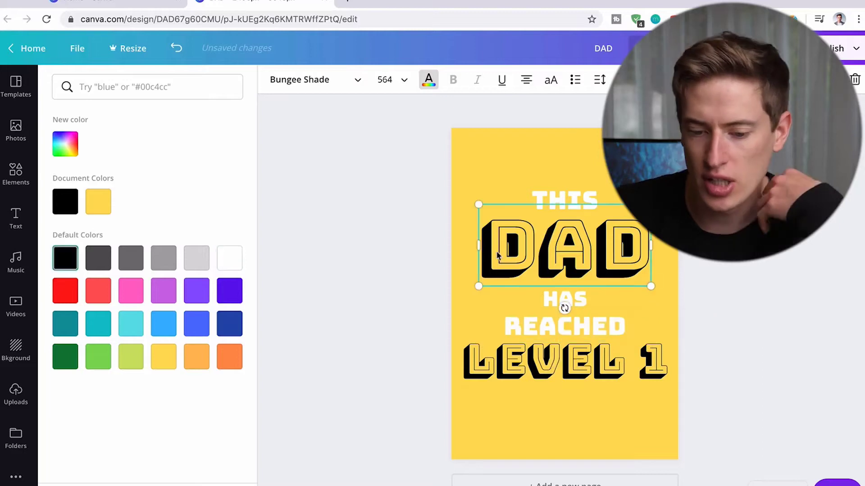
pyautogui.click(230, 292)
pyautogui.click(230, 324)
pyautogui.click(530, 358)
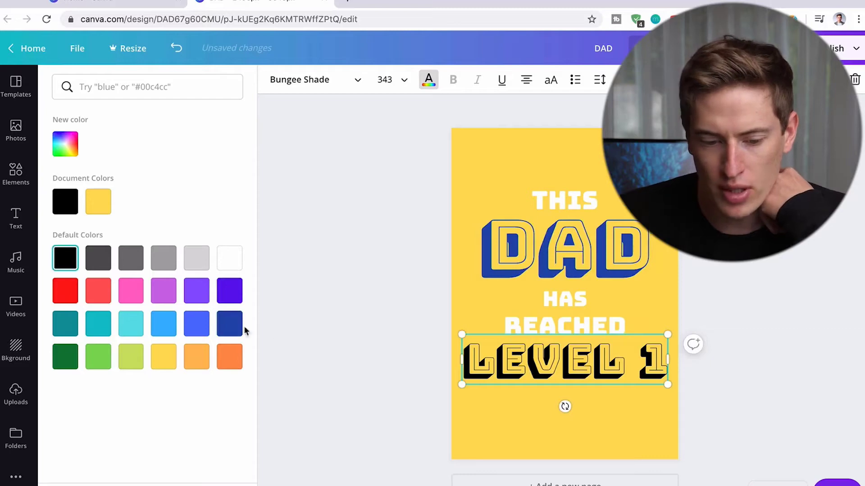
pyautogui.click(229, 325)
# Move HAS and REACHED up closer to DAD, and shift LEVEL 1 up beneath them to tighten the stack
pyautogui.click(572, 298)
pyautogui.moveTo(572, 299); pyautogui.dragTo(600, 327)
pyautogui.click(666, 419)
pyautogui.click(602, 354)
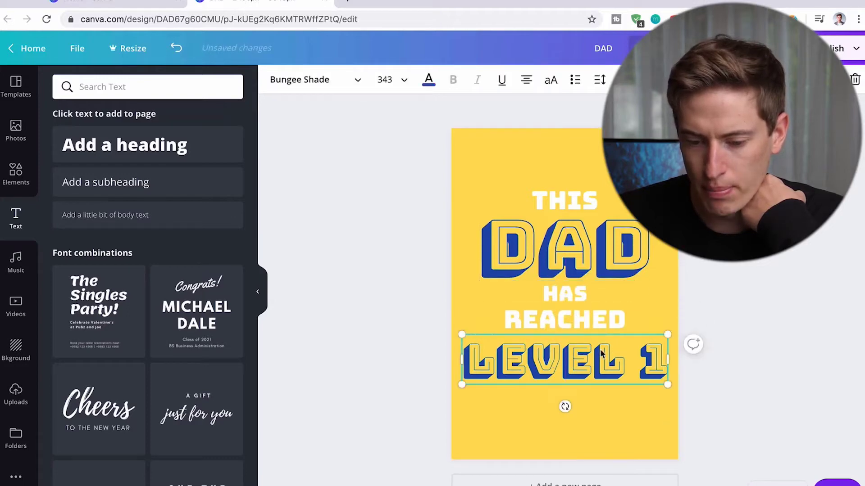
pyautogui.moveTo(602, 354); pyautogui.dragTo(580, 365)
pyautogui.click(606, 431)
pyautogui.click(585, 409)
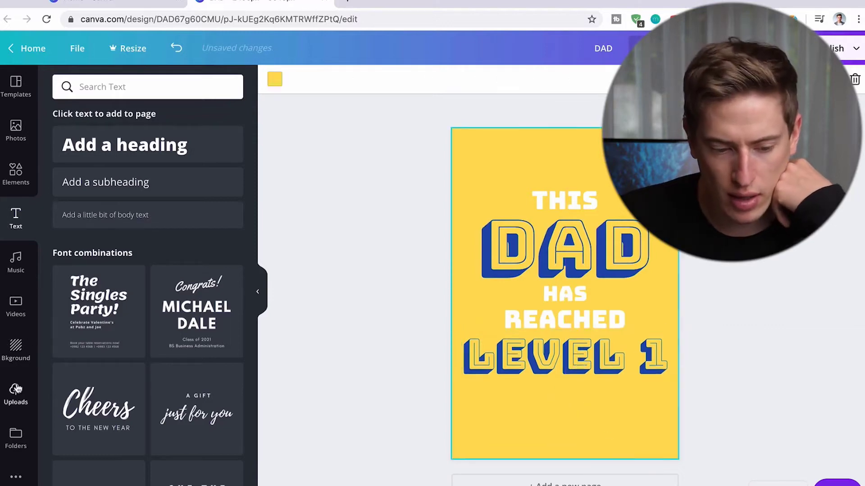
# Add the recently used black game controller graphic, shrink it and place it below LEVEL 1
pyautogui.click(15, 391)
pyautogui.click(16, 349)
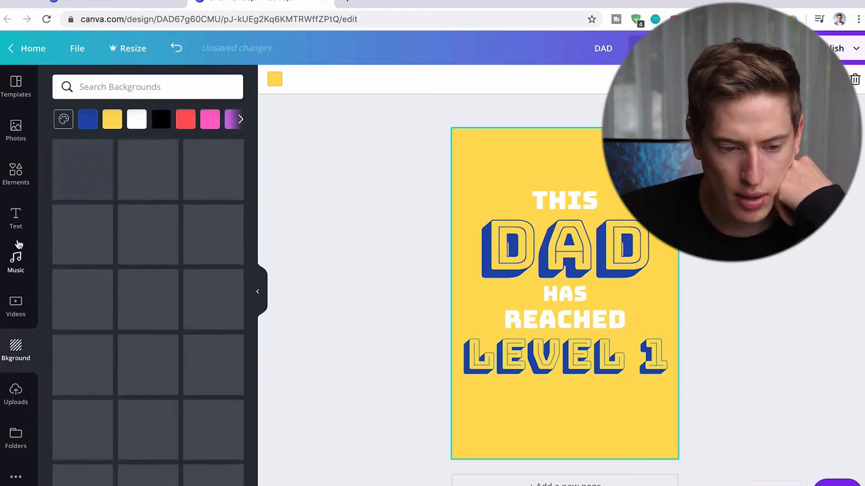
pyautogui.click(16, 173)
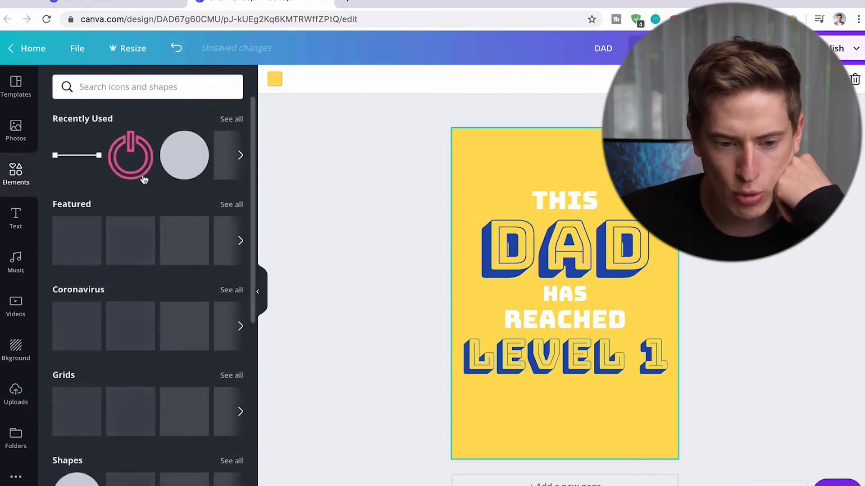
pyautogui.click(240, 156)
pyautogui.moveTo(77, 155); pyautogui.dragTo(516, 344)
pyautogui.moveTo(670, 339); pyautogui.dragTo(582, 402)
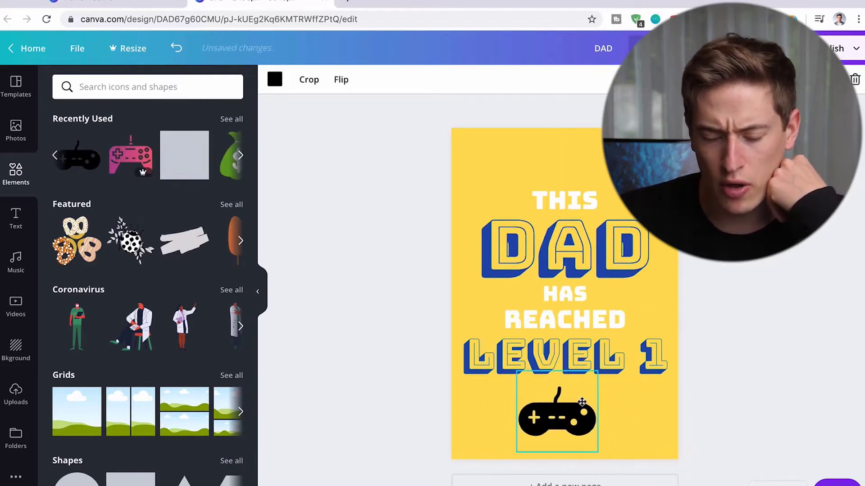
# Search the elements for "CONTROLLER" and look through the graphics for an alternative game controller
pyautogui.click(155, 93)
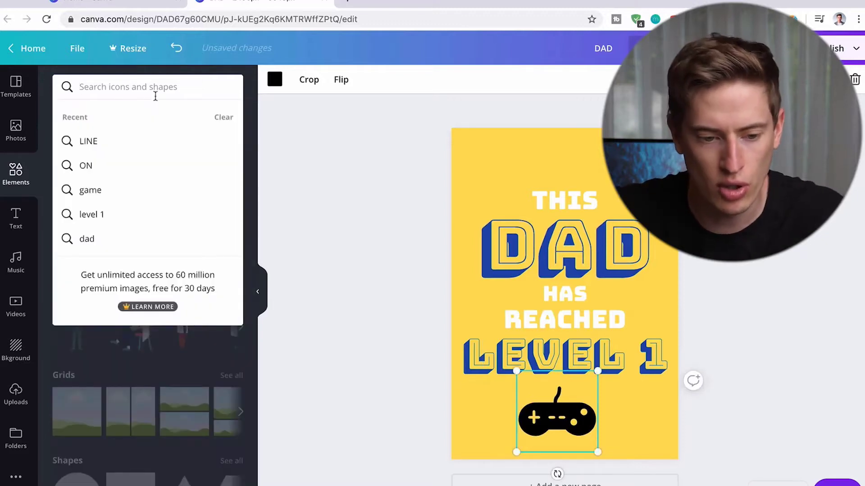
pyautogui.write('CONTROLLER')
pyautogui.press('Return')
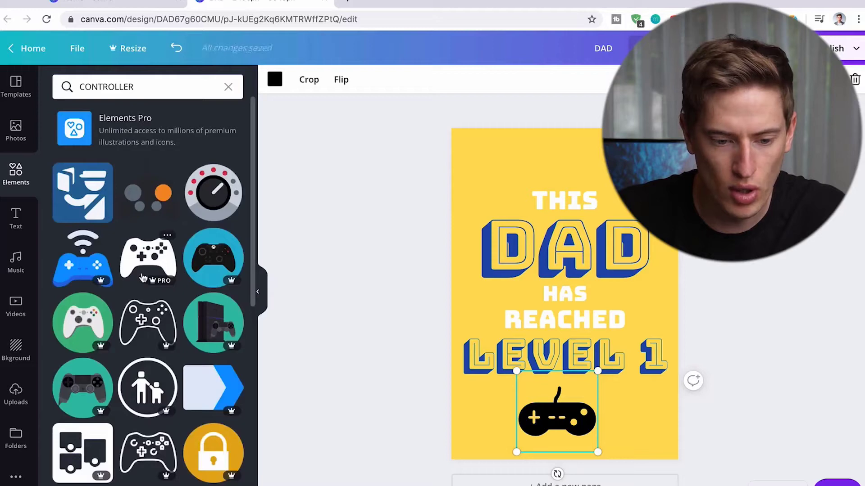
pyautogui.scroll(-5, 148, 337)
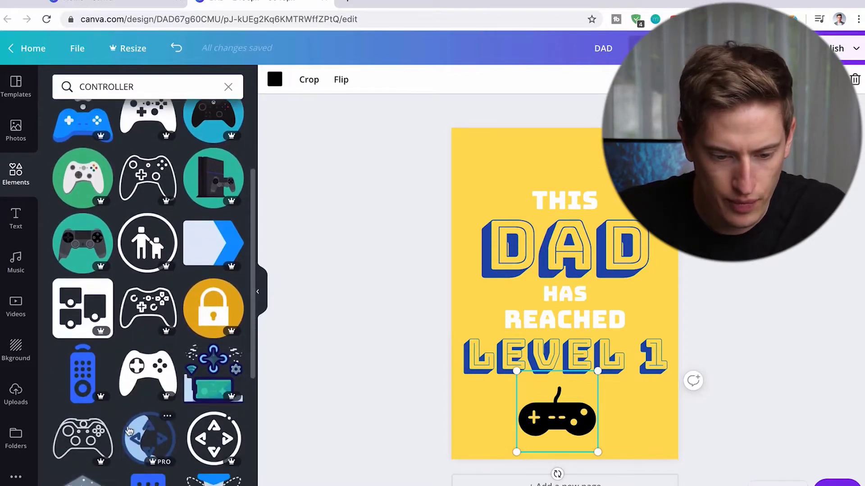
pyautogui.scroll(-4, 150, 384)
pyautogui.scroll(8, 156, 252)
# Search the elements for "game" and look through the graphics for a free controller
pyautogui.click(158, 89)
pyautogui.hotkey('ctrl', 'a')
pyautogui.write('gam')
pyautogui.click(132, 129)
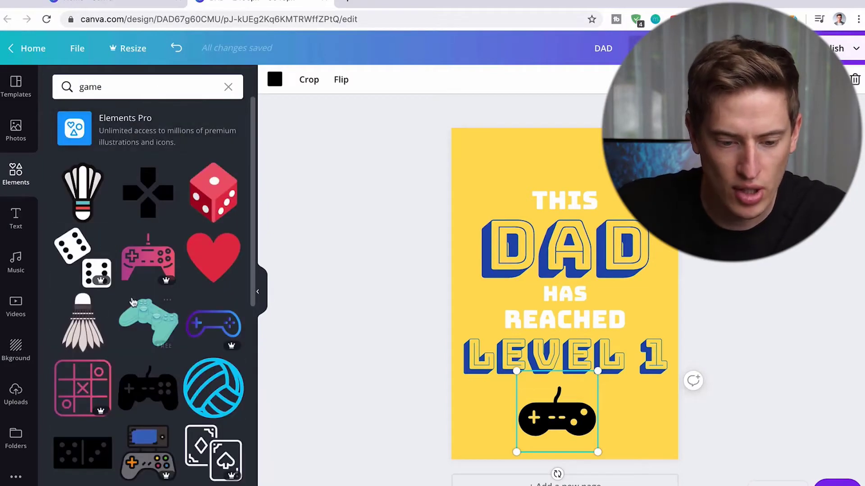
pyautogui.scroll(-4, 135, 292)
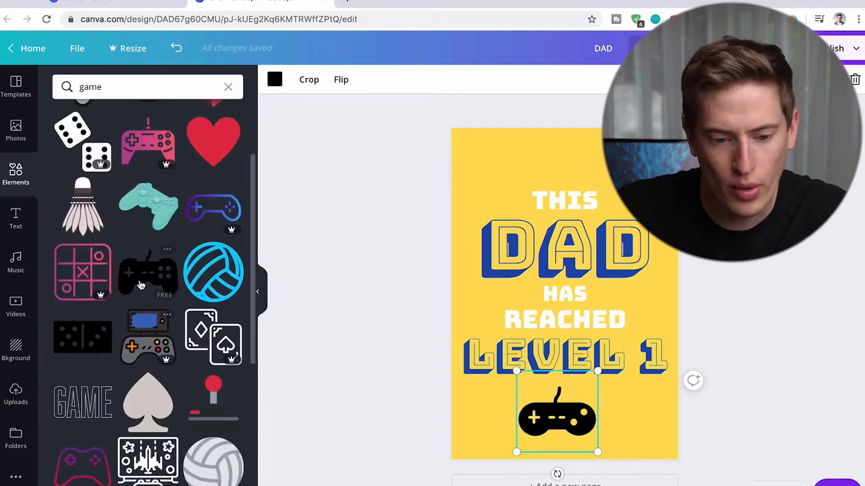
pyautogui.click(148, 274)
pyautogui.click(604, 288)
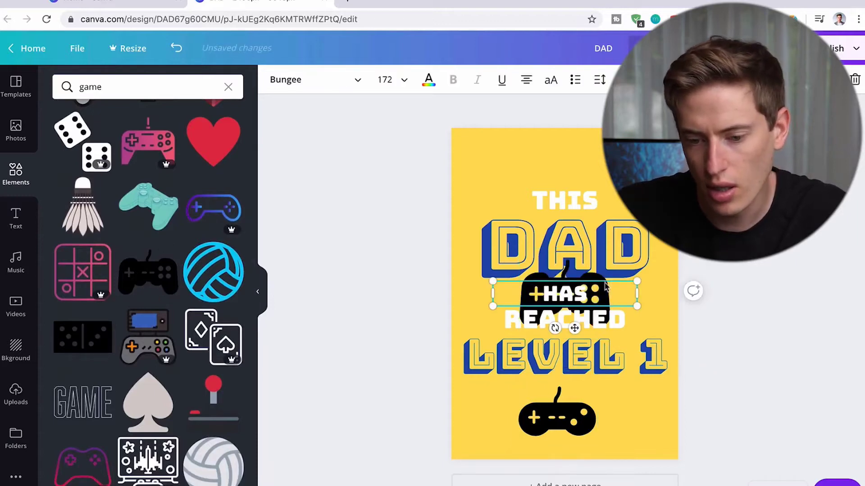
pyautogui.hotkey('ctrl', 'z')
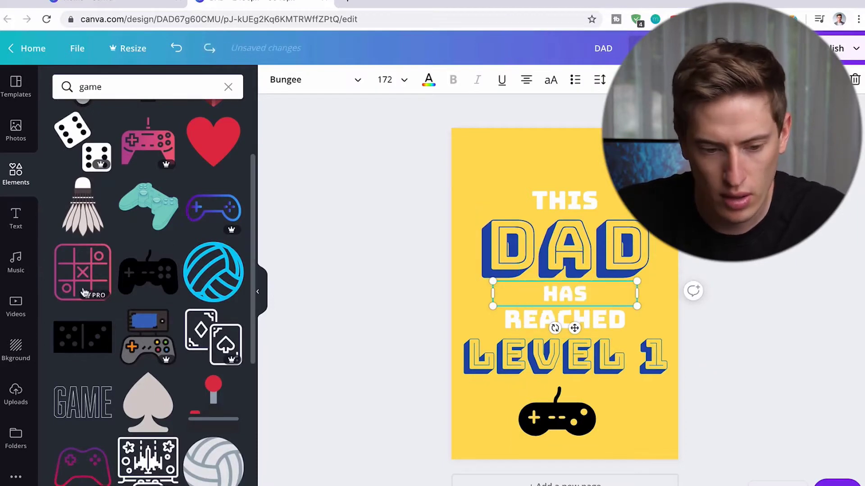
# Replace the controller below LEVEL 1 with the free black controller that has four round buttons, shrunk and centred on the page
pyautogui.moveTo(148, 275); pyautogui.dragTo(494, 425)
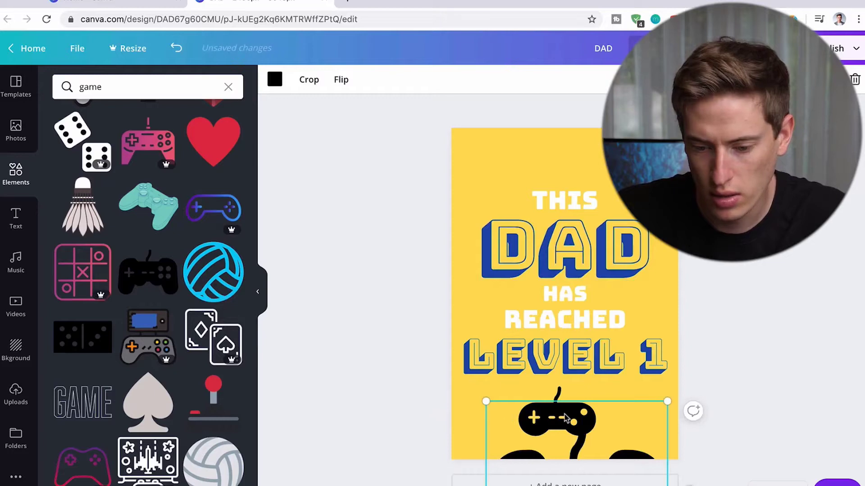
pyautogui.moveTo(567, 419); pyautogui.dragTo(678, 143)
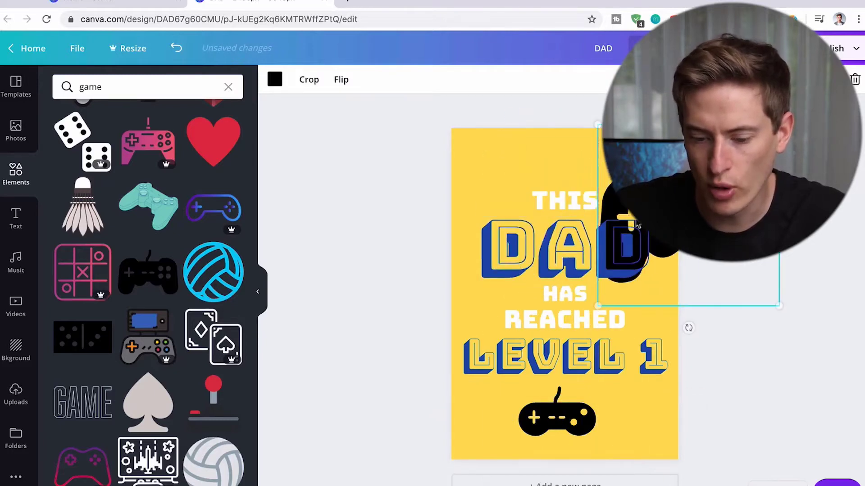
pyautogui.hotkey('ctrl', 'z')
pyautogui.hotkey('ctrl', 'z')
pyautogui.hotkey('ctrl', 'z')
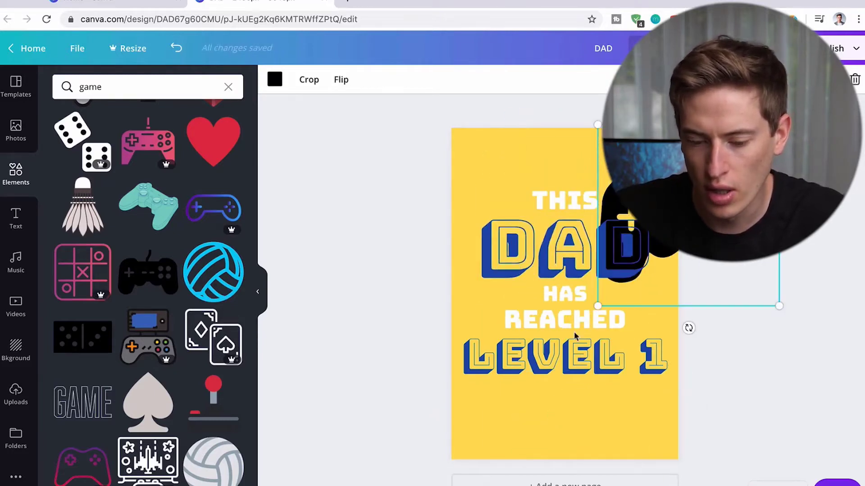
pyautogui.moveTo(645, 348); pyautogui.dragTo(587, 387)
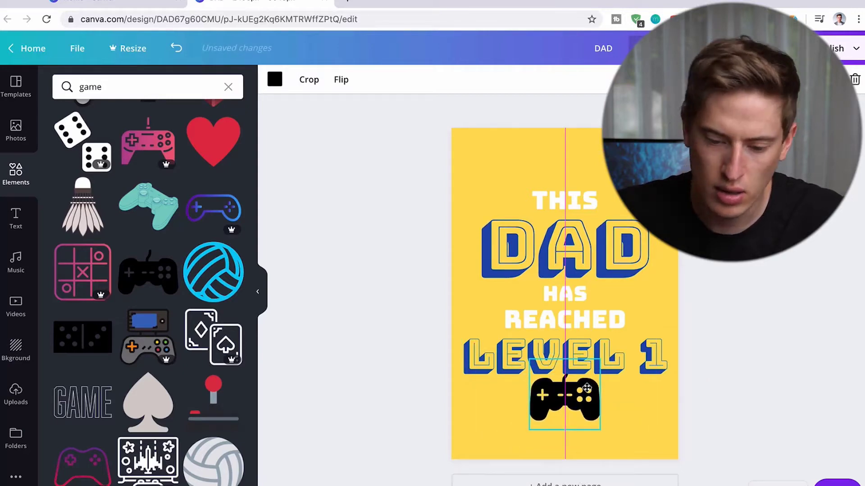
pyautogui.moveTo(586, 387); pyautogui.dragTo(587, 388)
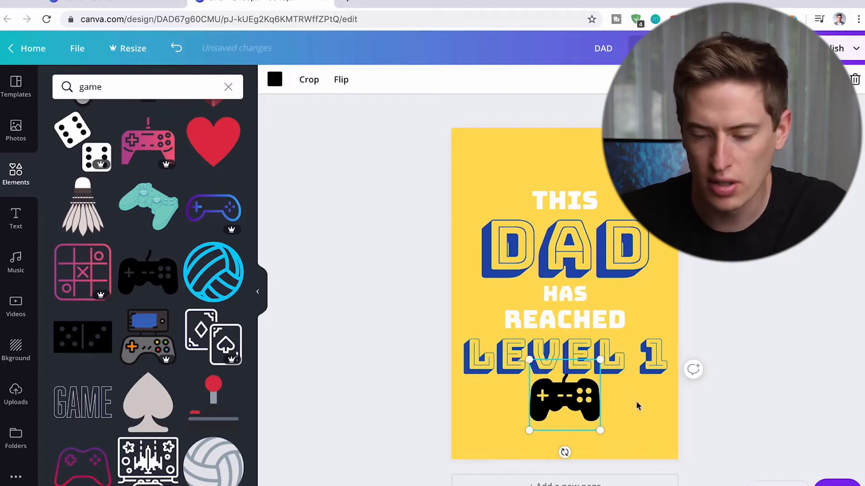
# Recolour the controller with the document's dark blue and move the DAD heading slightly up towards THIS
pyautogui.click(272, 81)
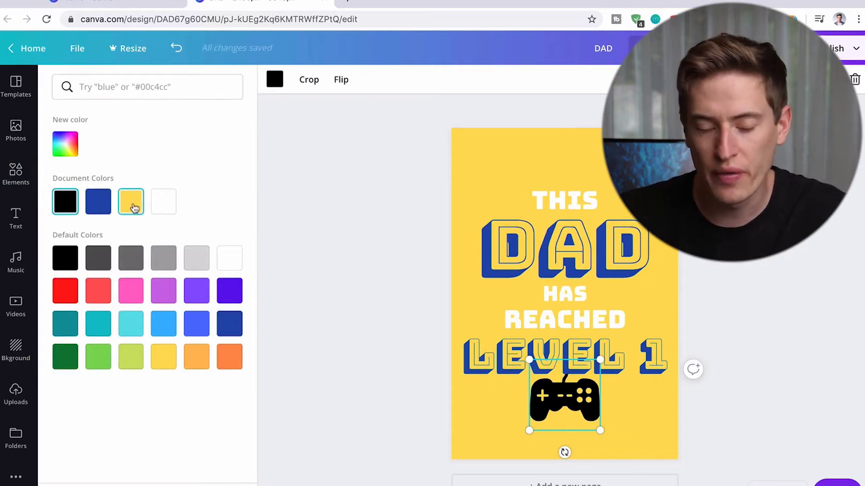
pyautogui.click(99, 204)
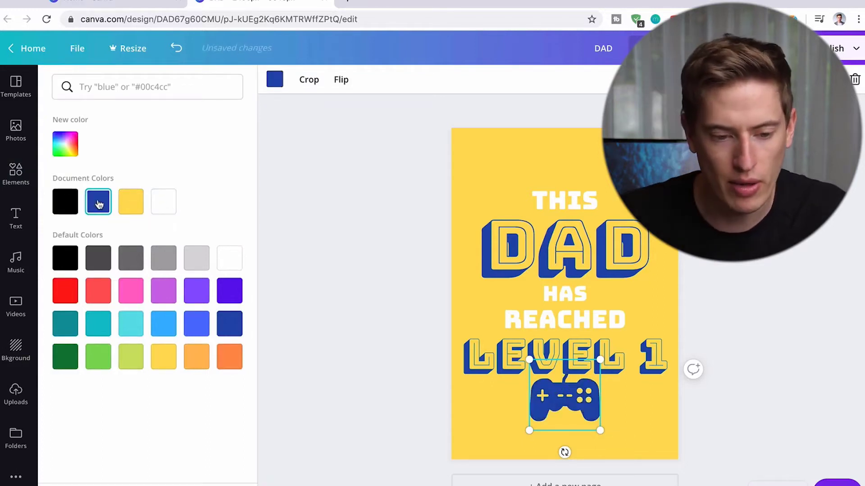
pyautogui.click(296, 201)
pyautogui.click(366, 398)
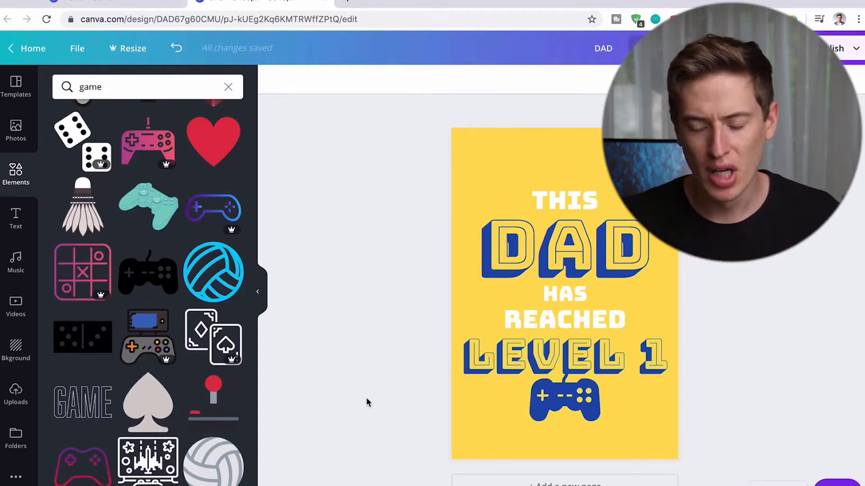
pyautogui.moveTo(553, 244); pyautogui.dragTo(556, 243)
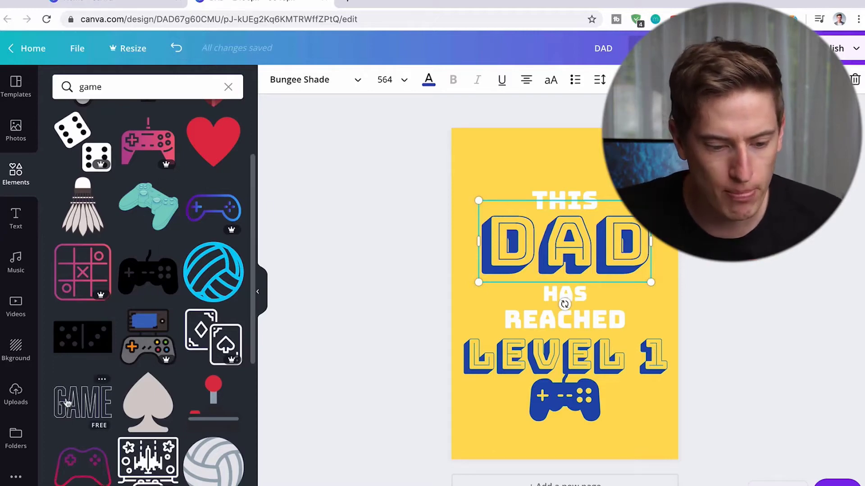
# Add a circle, shrink it to a small dot just left of DAD and colour it the brighter default blue
pyautogui.click(15, 173)
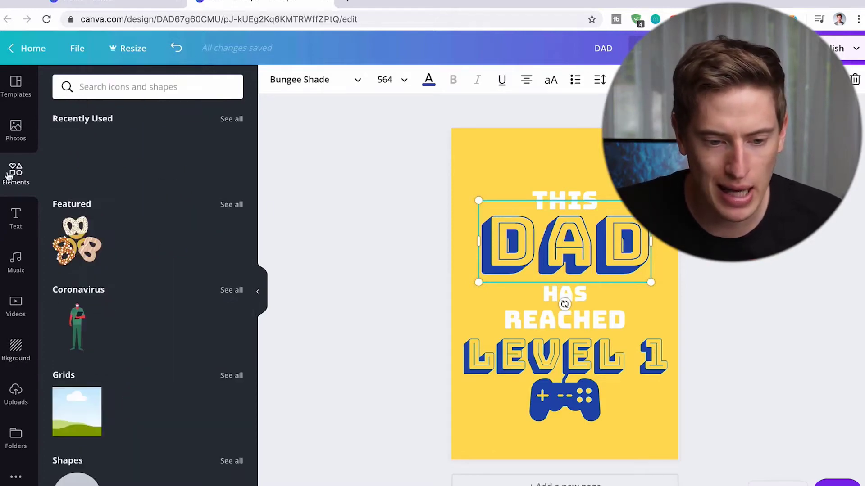
pyautogui.click(77, 157)
pyautogui.moveTo(602, 264); pyautogui.dragTo(563, 133)
pyautogui.moveTo(591, 108); pyautogui.dragTo(474, 271)
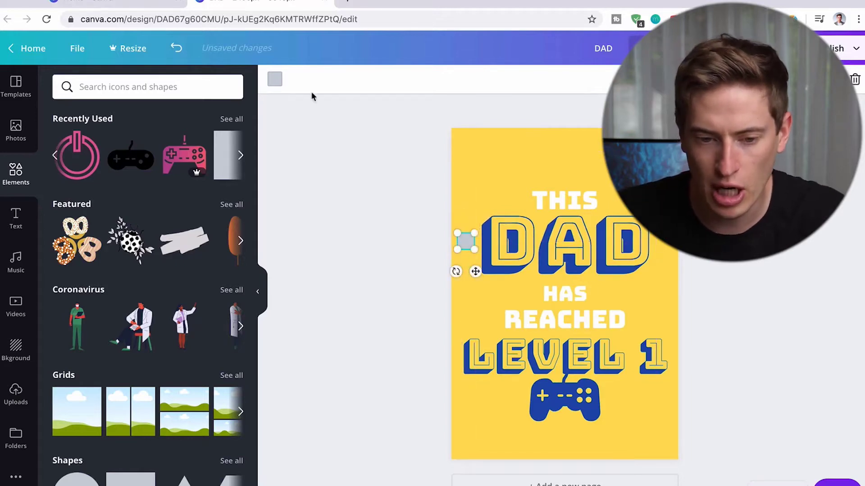
pyautogui.click(276, 81)
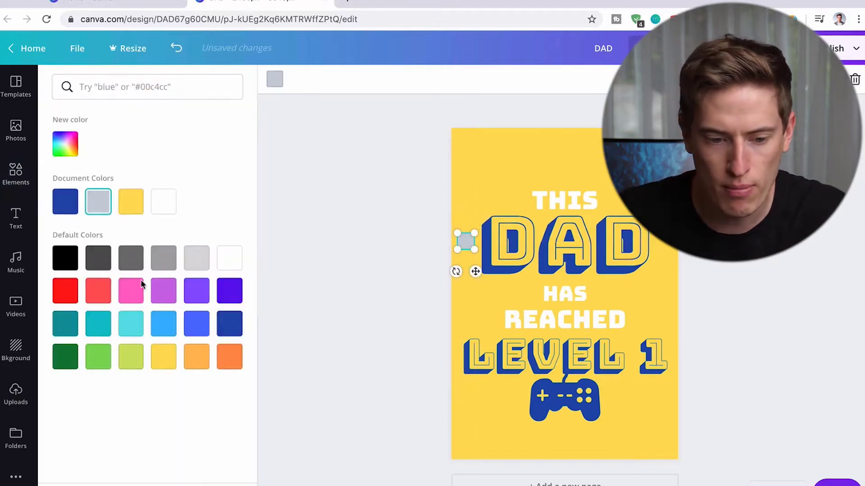
pyautogui.click(207, 325)
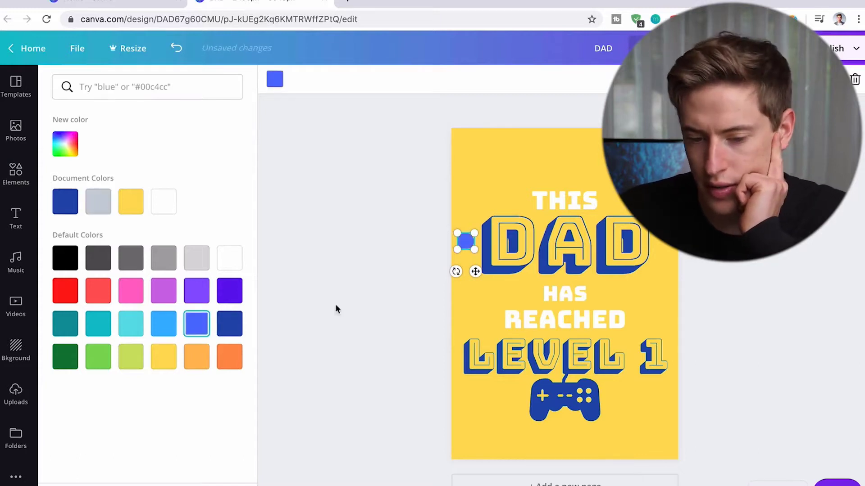
# Place a copy of the blue dot directly below the first, and a matching pair of dots on the right of DAD
pyautogui.moveTo(474, 271); pyautogui.dragTo(477, 293)
pyautogui.moveTo(428, 281); pyautogui.dragTo(468, 236)
pyautogui.moveTo(478, 301); pyautogui.dragTo(673, 301)
pyautogui.click(712, 306)
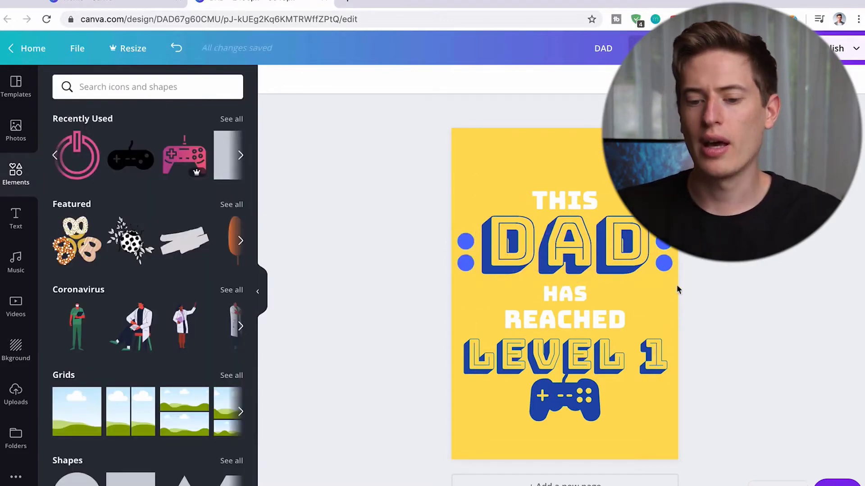
# Move the pairs of blue dots on both sides of DAD slightly up, keeping them level with each other
pyautogui.click(664, 263)
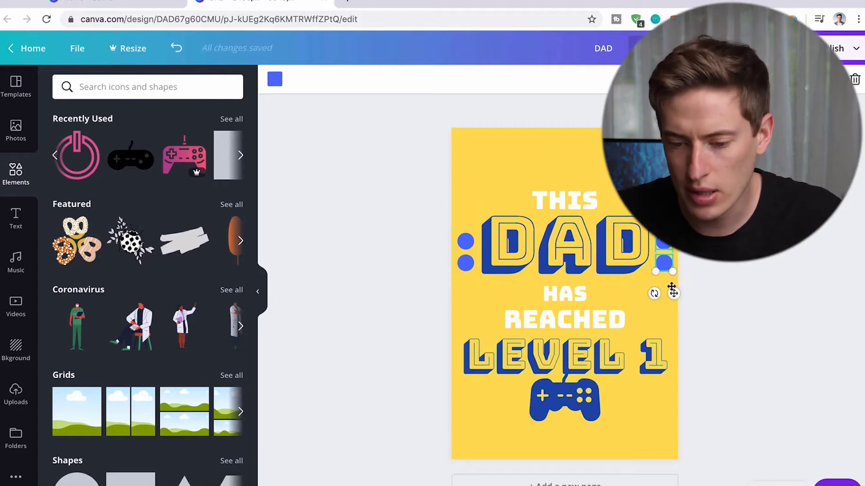
pyautogui.moveTo(674, 294); pyautogui.dragTo(673, 286)
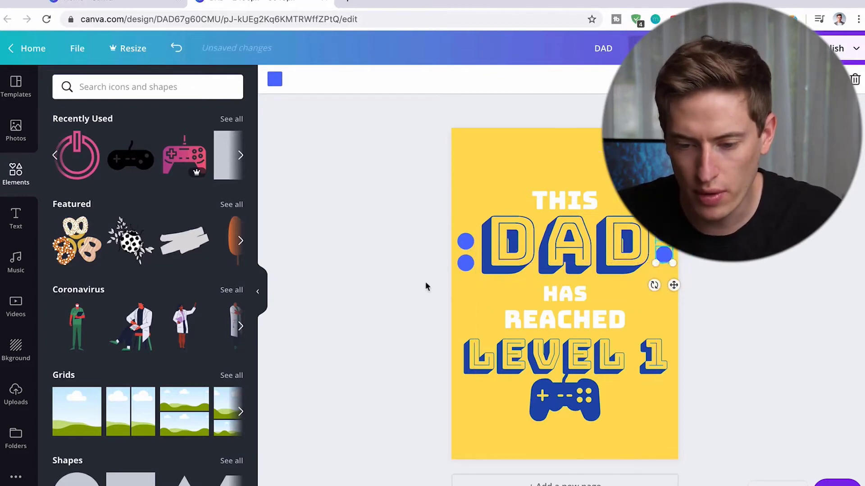
pyautogui.moveTo(435, 289); pyautogui.dragTo(464, 231)
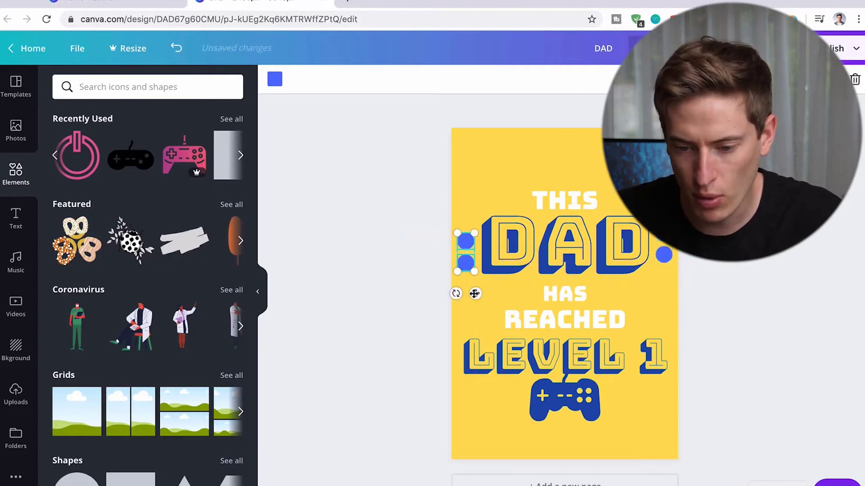
pyautogui.moveTo(475, 293); pyautogui.dragTo(473, 286)
pyautogui.click(371, 291)
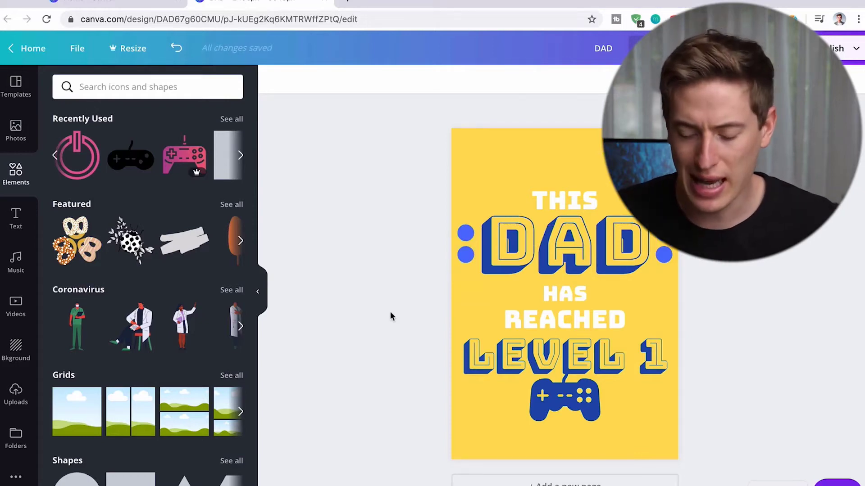
# Tighten the vertical spacing by moving HAS, REACHED, LEVEL 1 and the controller slightly up towards DAD
pyautogui.moveTo(574, 296); pyautogui.dragTo(574, 290)
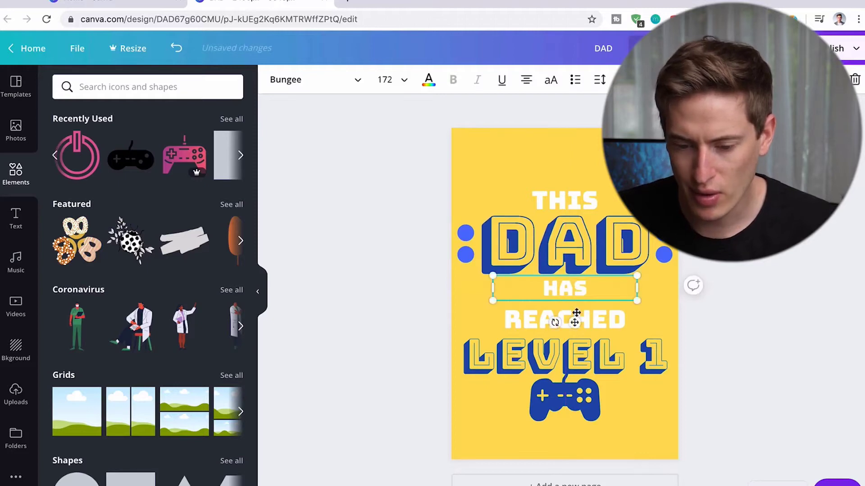
pyautogui.moveTo(605, 320); pyautogui.dragTo(606, 318)
pyautogui.click(610, 348)
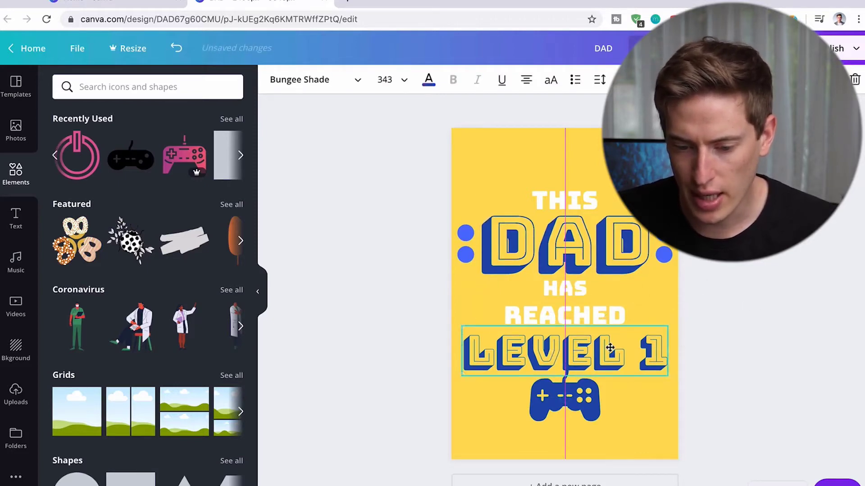
pyautogui.click(749, 399)
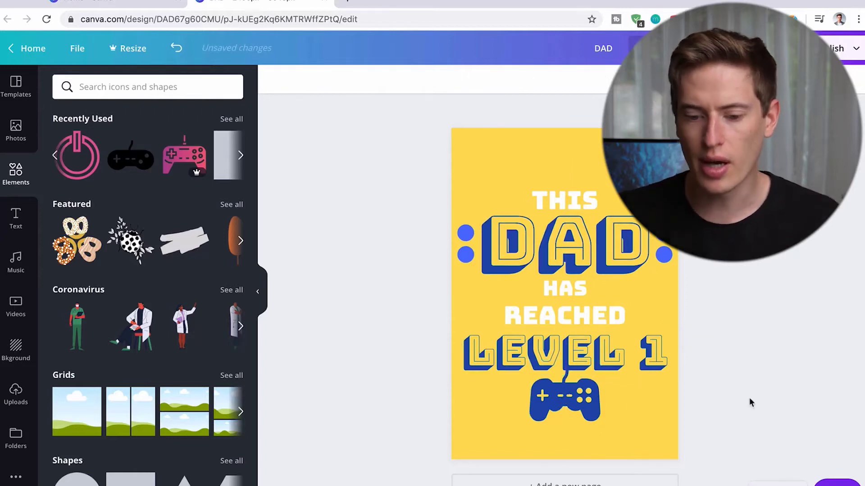
pyautogui.moveTo(590, 401); pyautogui.dragTo(590, 398)
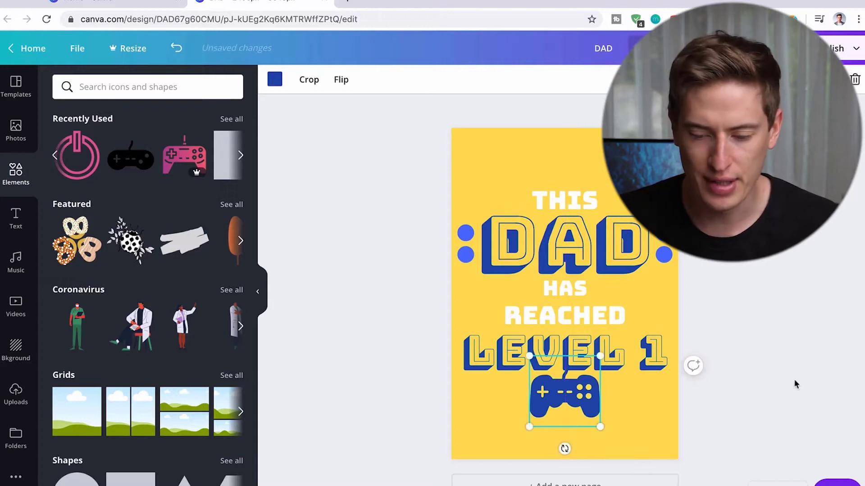
pyautogui.click(782, 386)
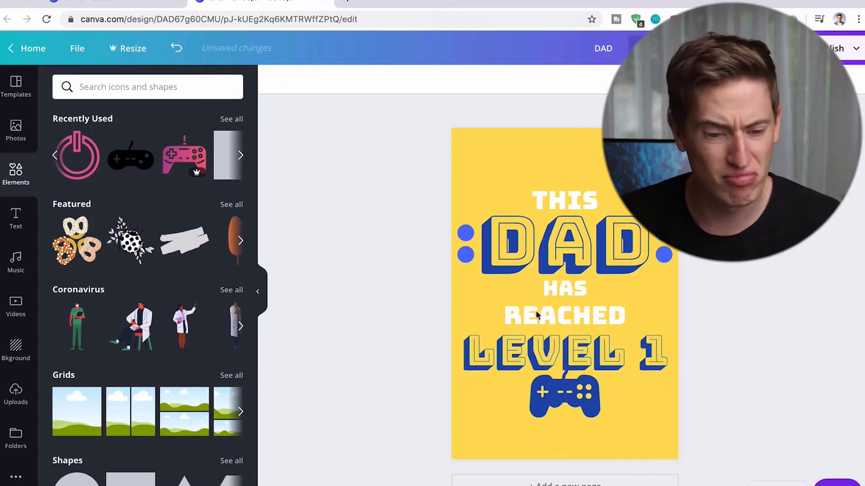
# Search the elements for "line" and add the free white line with square ends to the page
pyautogui.click(239, 156)
pyautogui.click(240, 155)
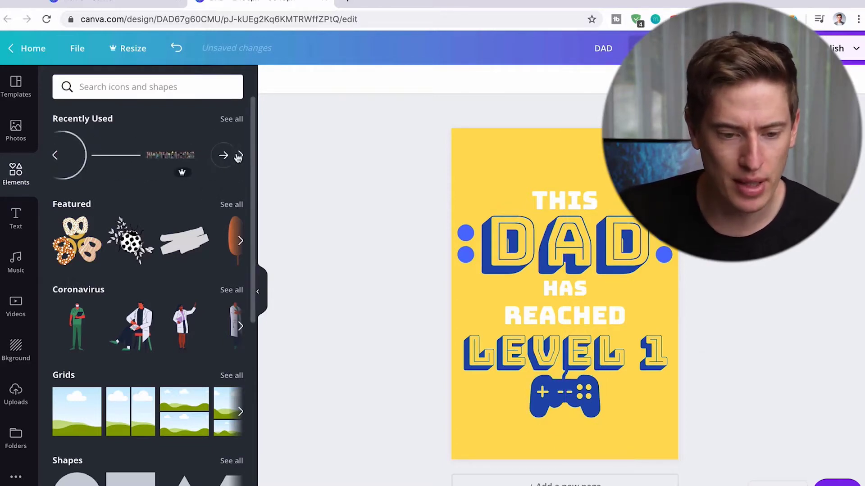
pyautogui.click(169, 88)
pyautogui.write('line')
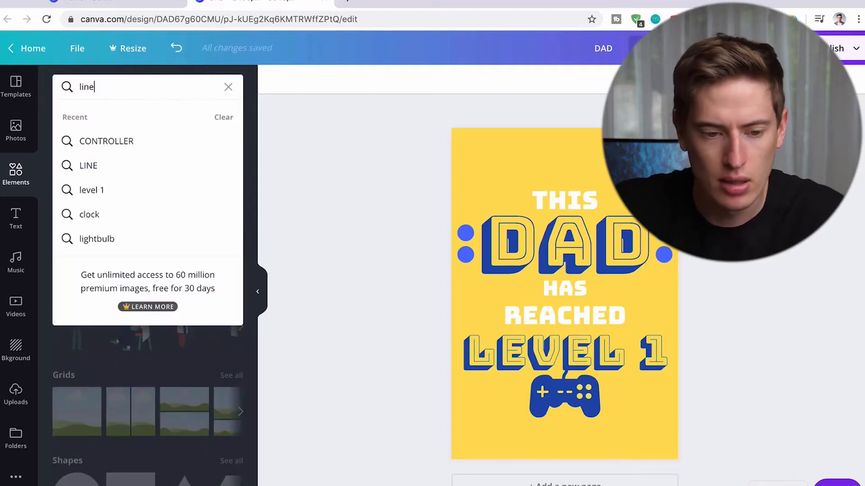
pyautogui.press('Return')
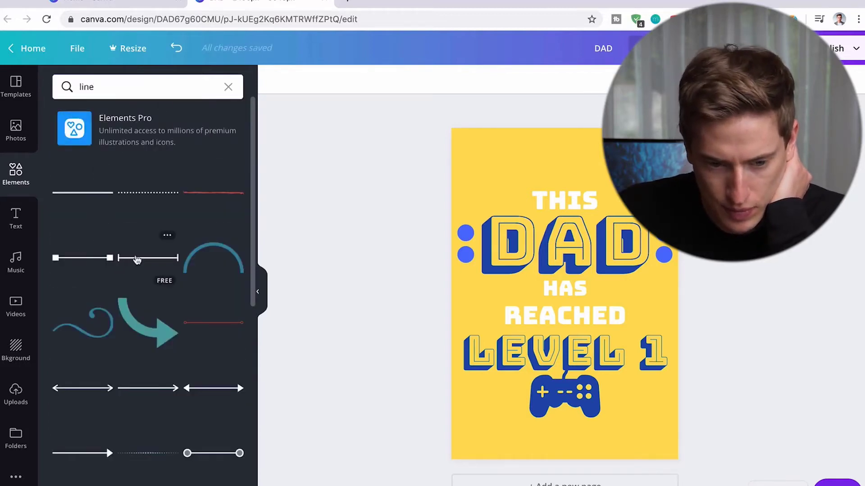
pyautogui.moveTo(104, 255); pyautogui.dragTo(526, 168)
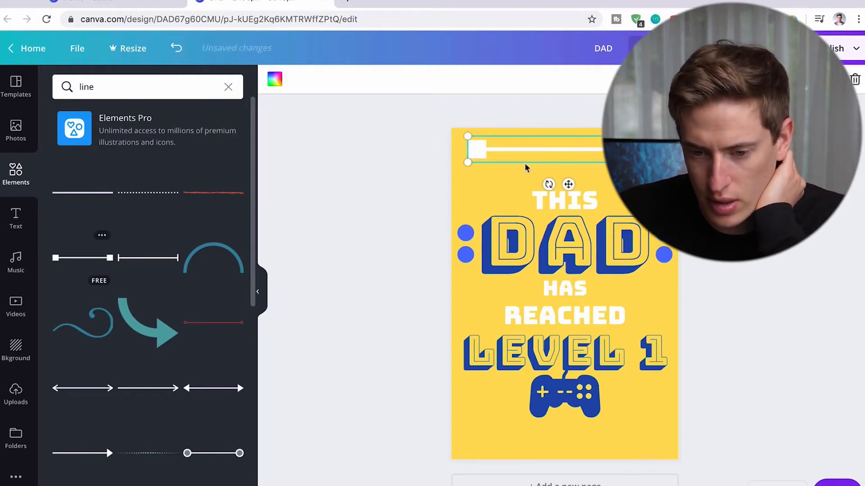
# Recolour the line with the document's dark blue and place a short copy on each side of HAS
pyautogui.click(275, 79)
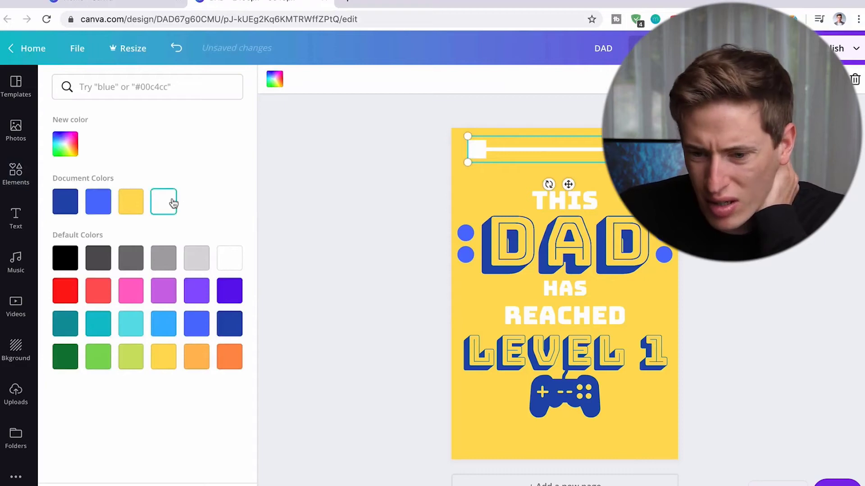
pyautogui.click(74, 204)
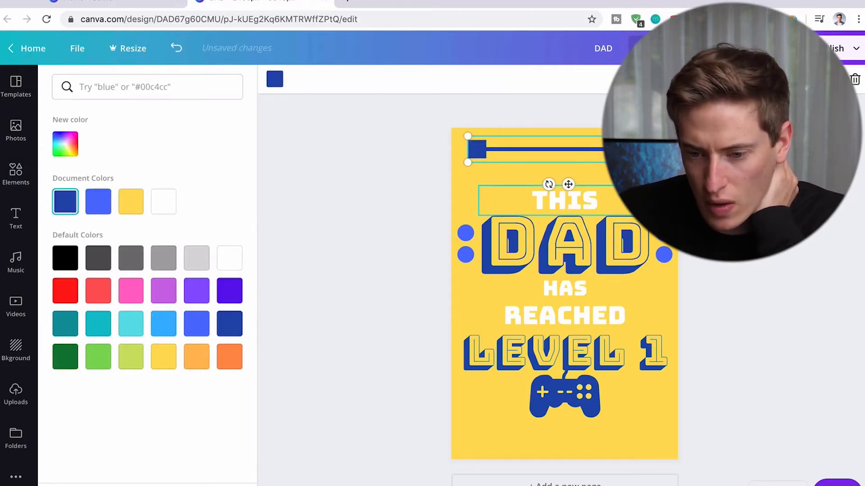
pyautogui.moveTo(631, 149); pyautogui.dragTo(628, 313)
pyautogui.click(845, 309)
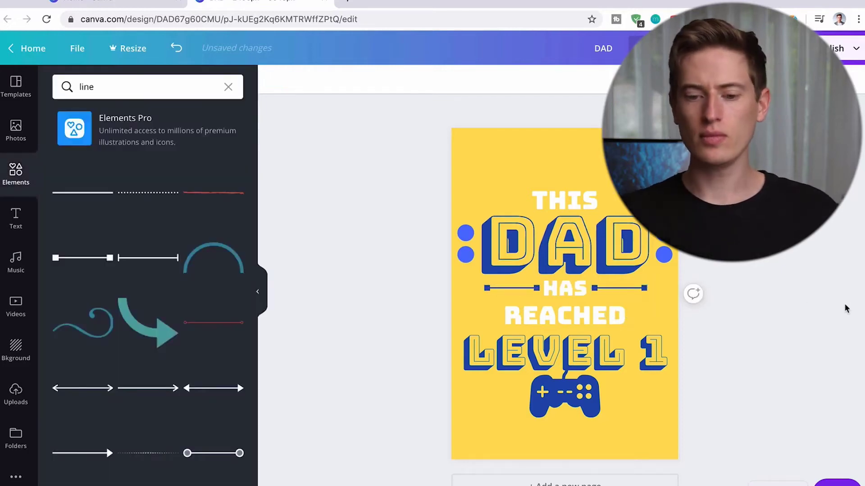
# Move REACHED, LEVEL 1 and the controller slightly further up to close the gaps beneath HAS
pyautogui.moveTo(620, 323); pyautogui.dragTo(623, 342)
pyautogui.click(582, 392)
pyautogui.moveTo(582, 393); pyautogui.dragTo(582, 389)
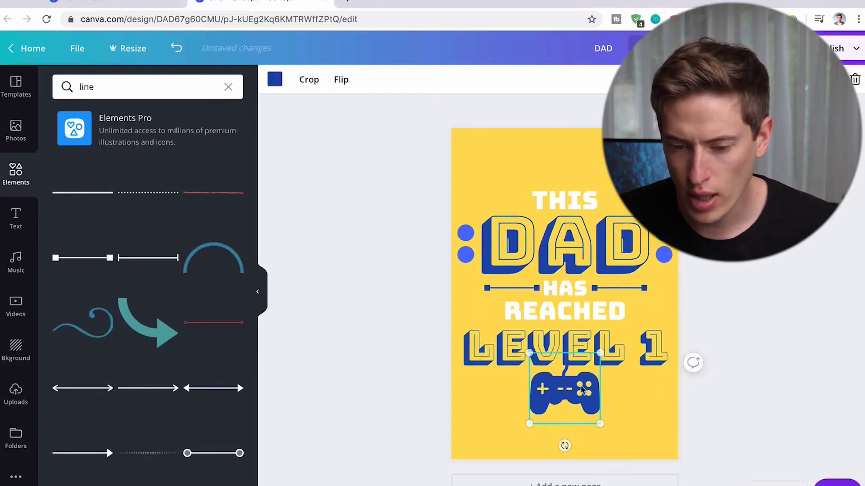
pyautogui.click(831, 315)
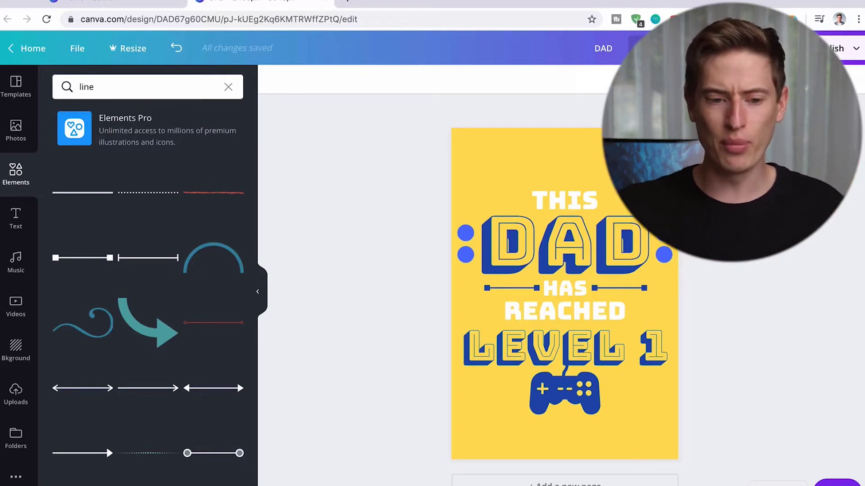
pyautogui.scroll(-10, 168, 337)
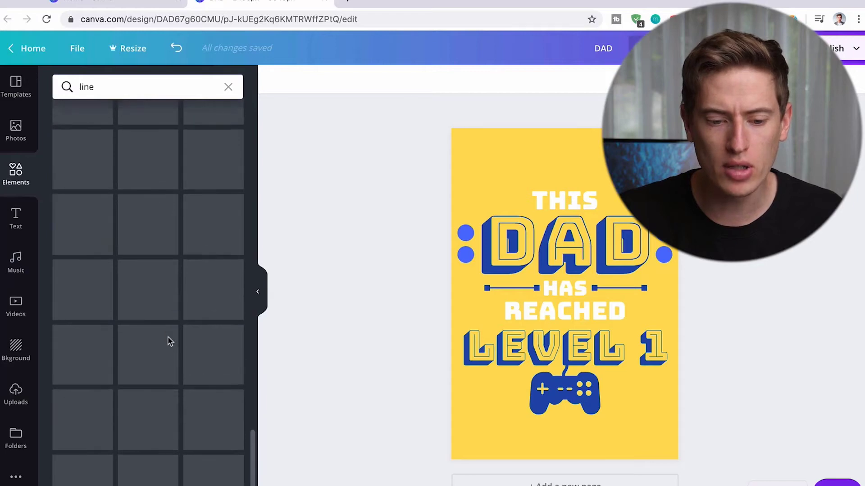
pyautogui.scroll(10, 170, 342)
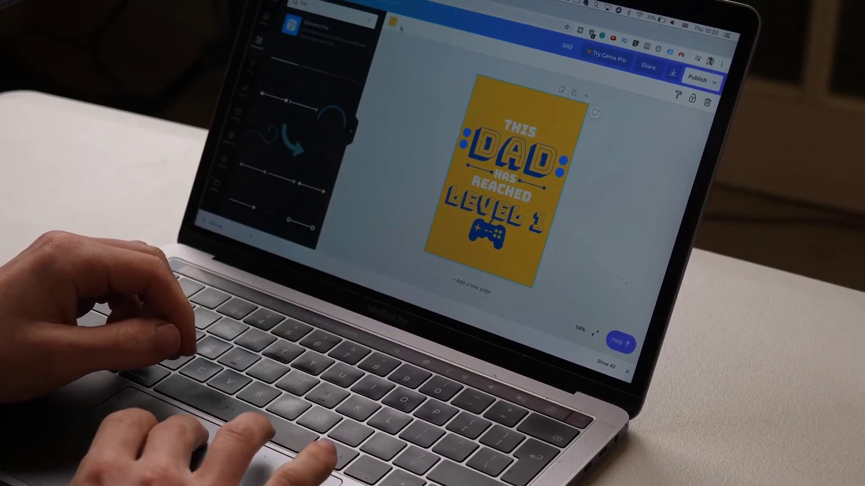
# Change the page's yellow background to black
pyautogui.click(467, 104)
pyautogui.click(266, 95)
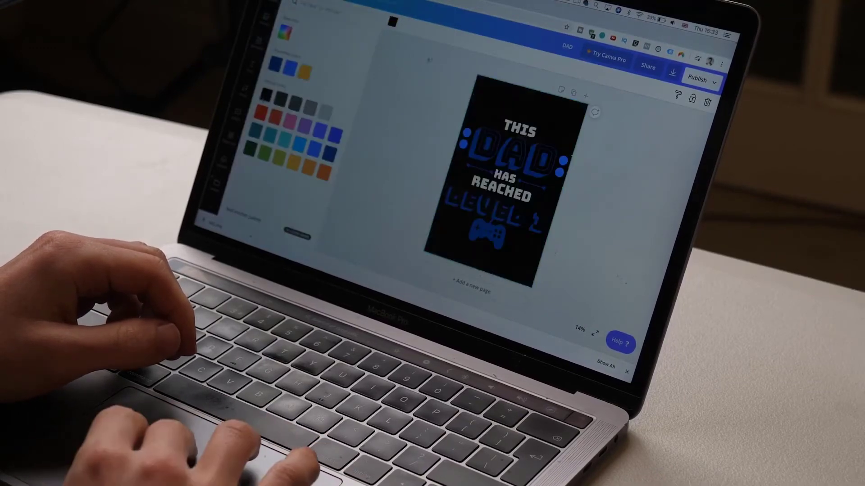
pyautogui.click(390, 190)
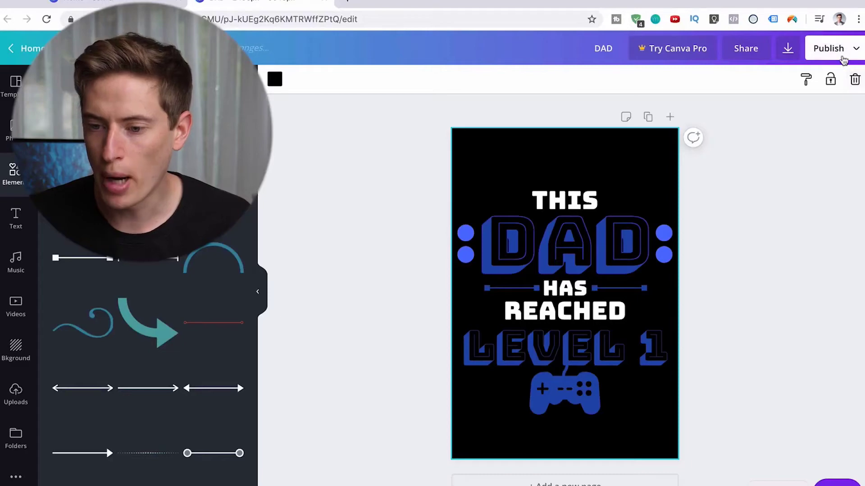
# Download the design as a PNG at size 1x, without the paid transparent background option
pyautogui.click(843, 58)
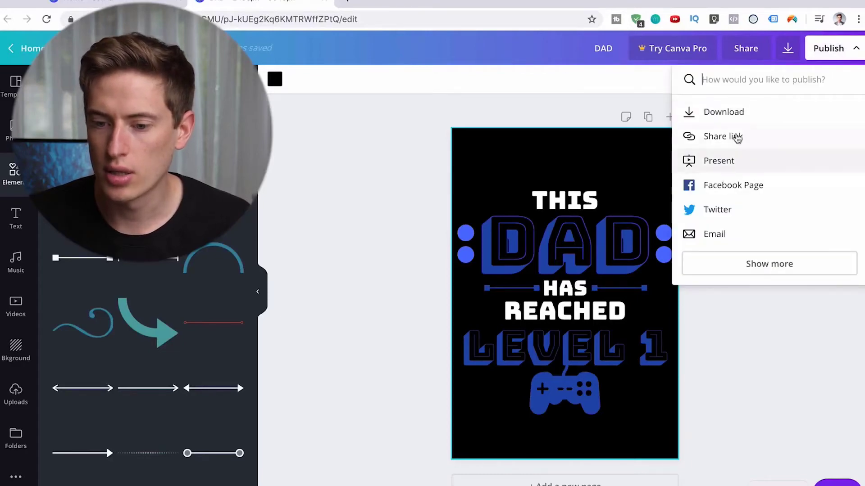
pyautogui.click(729, 114)
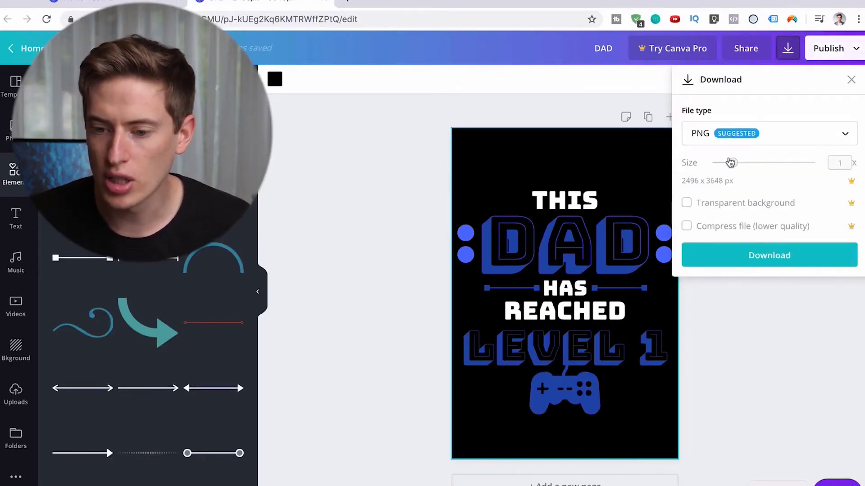
pyautogui.click(730, 162)
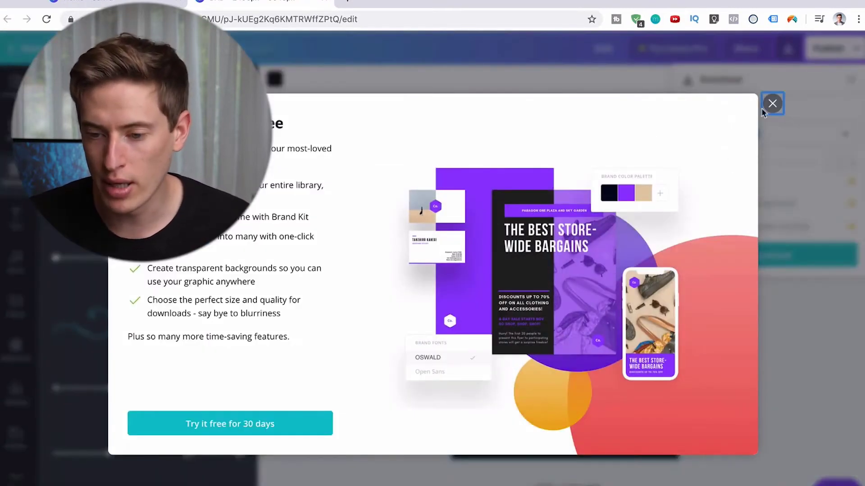
pyautogui.click(771, 106)
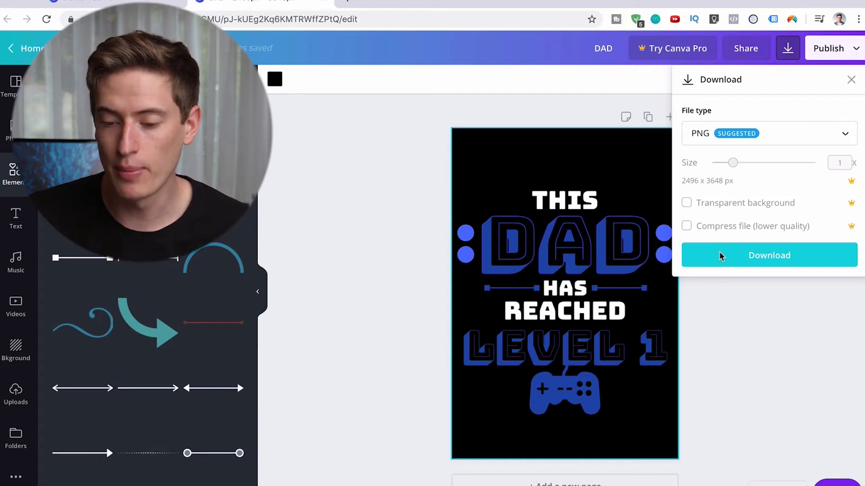
pyautogui.click(736, 254)
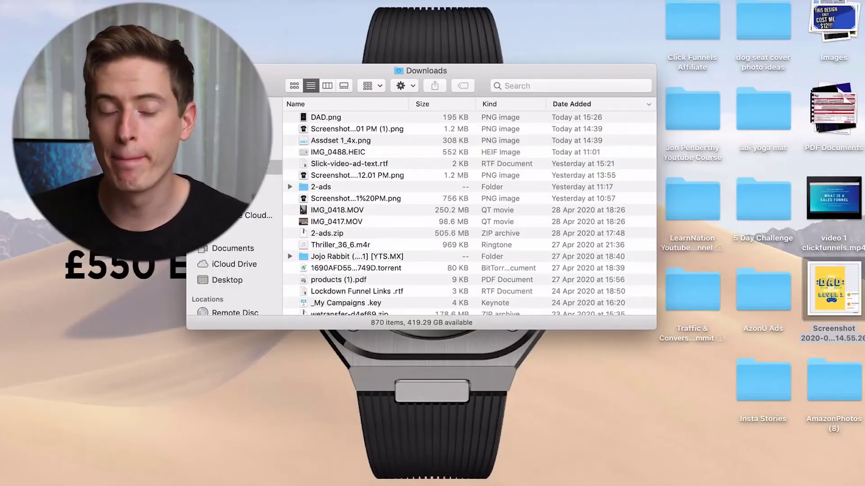
# Open the downloaded DAD.png from the Downloads folder in Preview and activate the markup tool Instant Alpha
pyautogui.doubleClick(321, 118)
pyautogui.moveTo(305, 2); pyautogui.dragTo(499, 3)
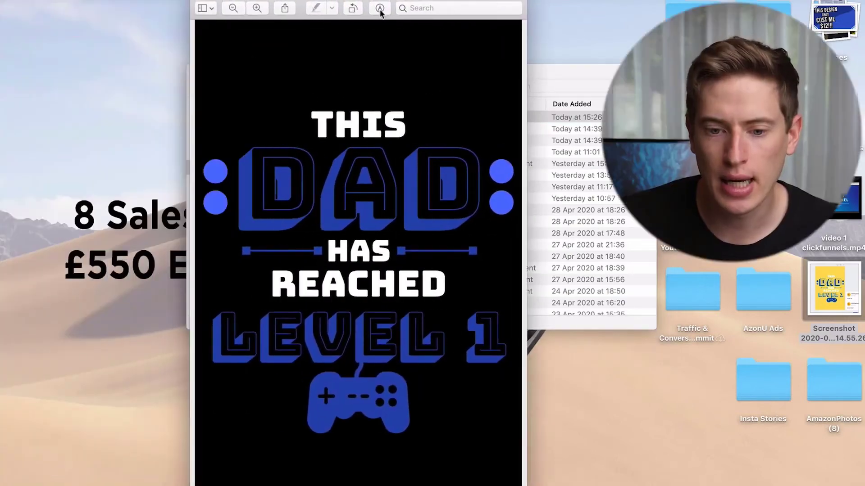
pyautogui.click(380, 8)
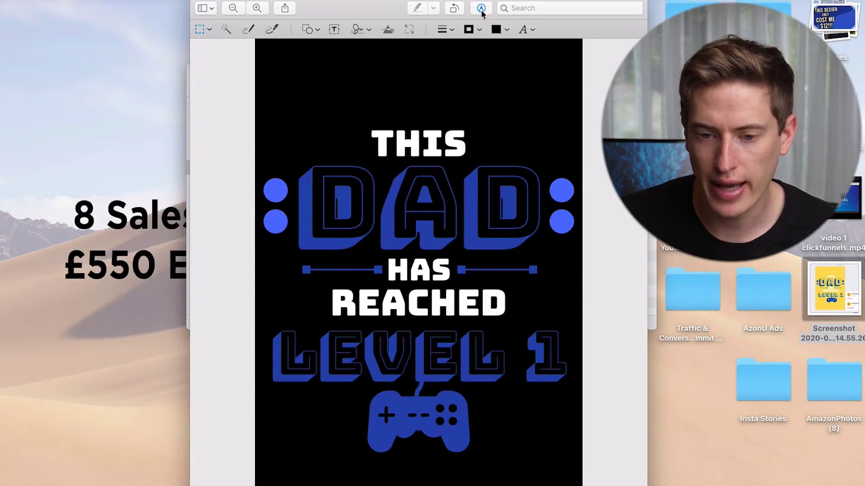
pyautogui.click(225, 32)
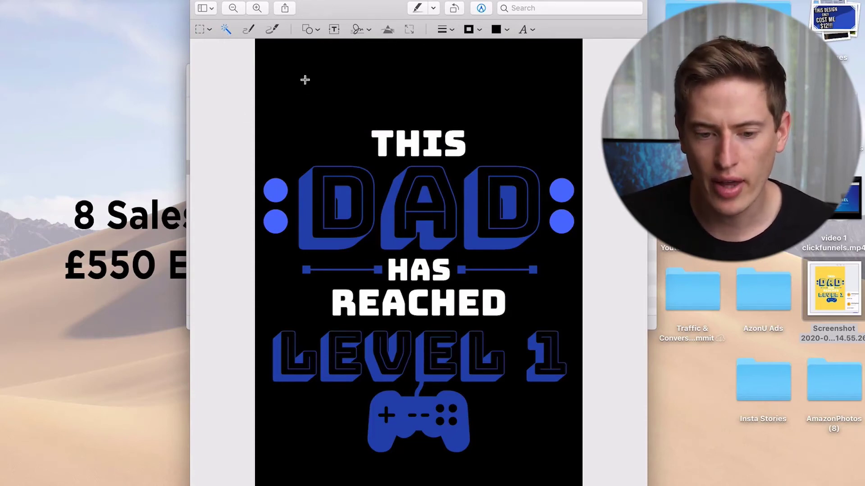
# Select the black background around the artwork with Instant Alpha and delete it
pyautogui.moveTo(321, 101); pyautogui.dragTo(345, 123)
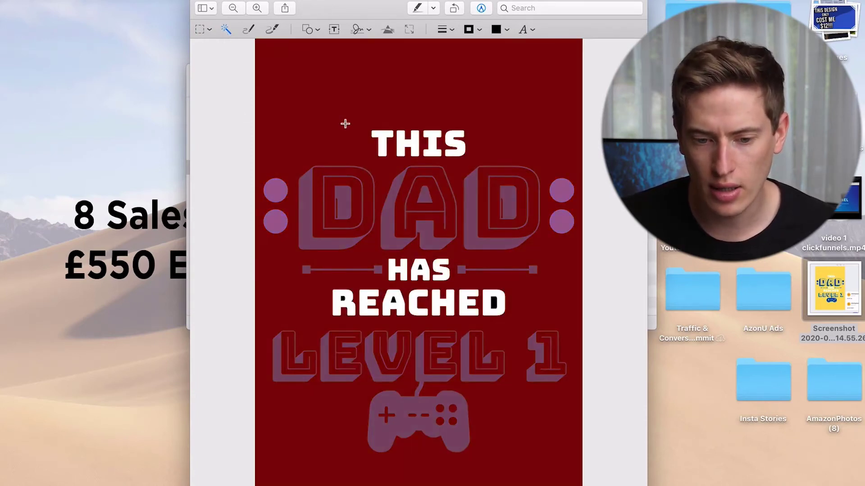
pyautogui.moveTo(306, 85); pyautogui.dragTo(344, 133)
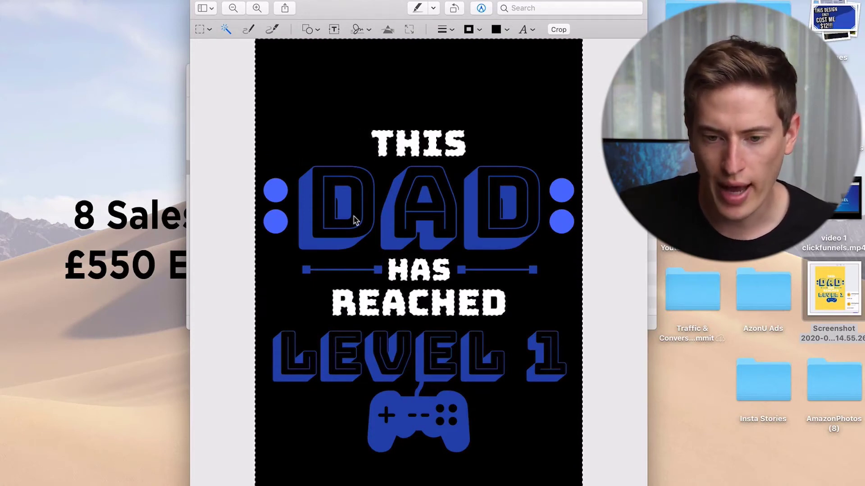
pyautogui.click(311, 96)
pyautogui.moveTo(300, 63); pyautogui.dragTo(298, 62)
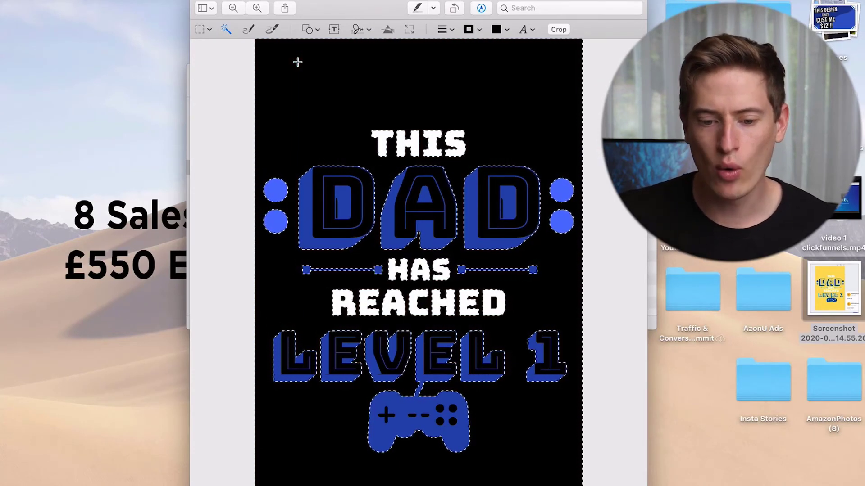
pyautogui.press('Delete')
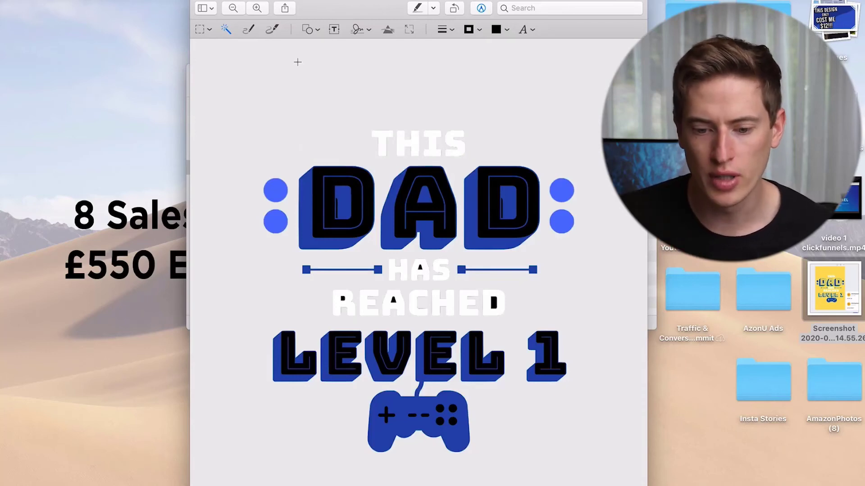
# Delete the leftover black inside the letters of HAS and REACHED and the black slivers inside both Ds of DAD with Instant Alpha
pyautogui.scroll(5, 452, 281)
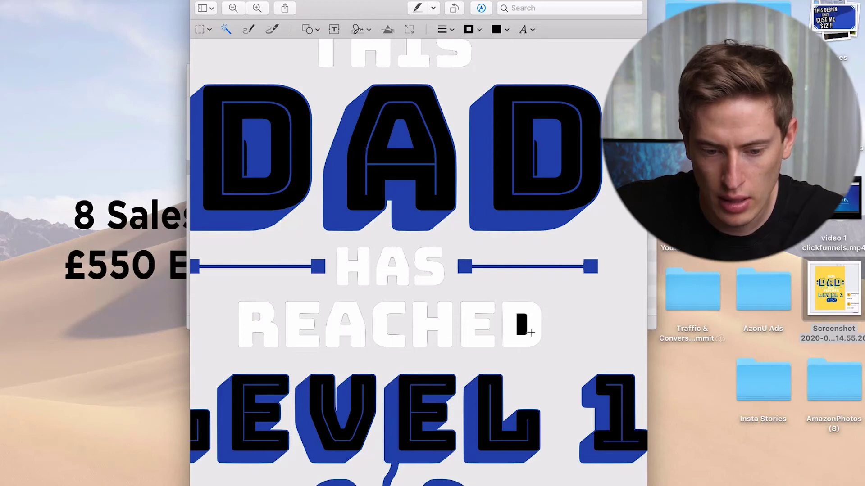
pyautogui.scroll(3, 561, 198)
pyautogui.click(501, 174)
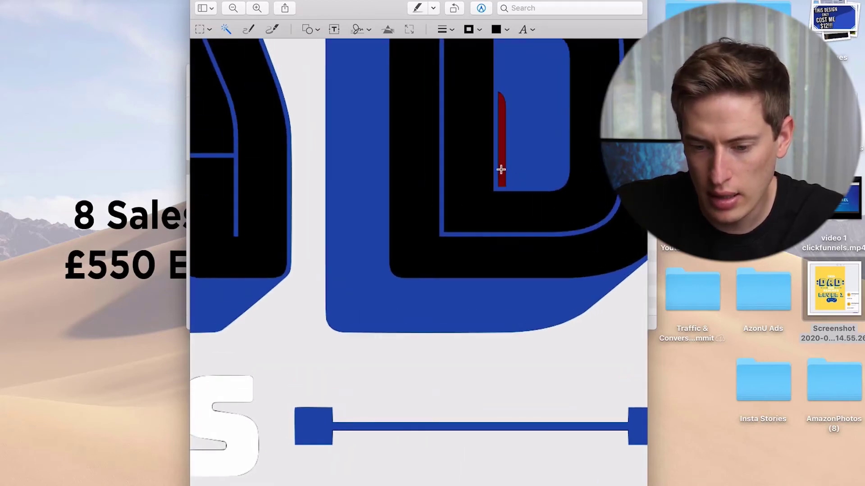
pyautogui.hscroll(-15, 502, 169)
pyautogui.click(355, 164)
pyautogui.press('Delete')
pyautogui.scroll(-10, 355, 164)
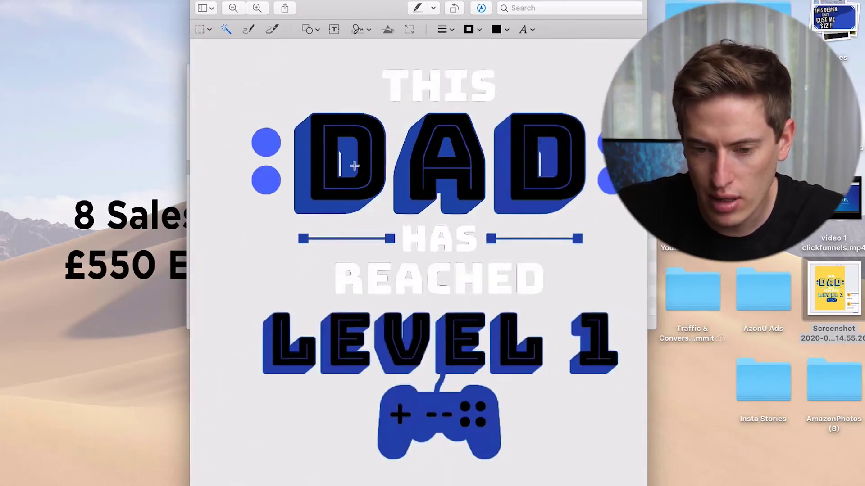
# Delete the black fill of the four round buttons on the game controller with Instant Alpha
pyautogui.scroll(5, 438, 413)
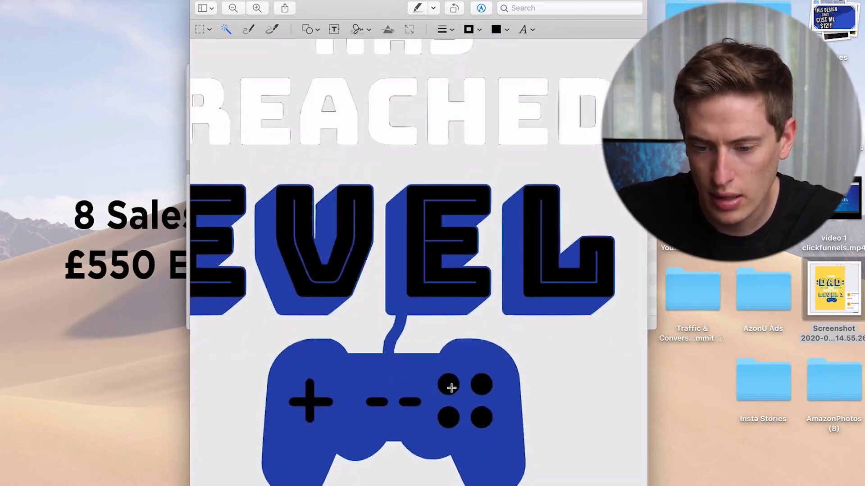
pyautogui.click(447, 384)
pyautogui.press('Delete')
pyautogui.click(481, 385)
pyautogui.press('Delete')
pyautogui.click(481, 418)
pyautogui.press('Delete')
pyautogui.click(448, 417)
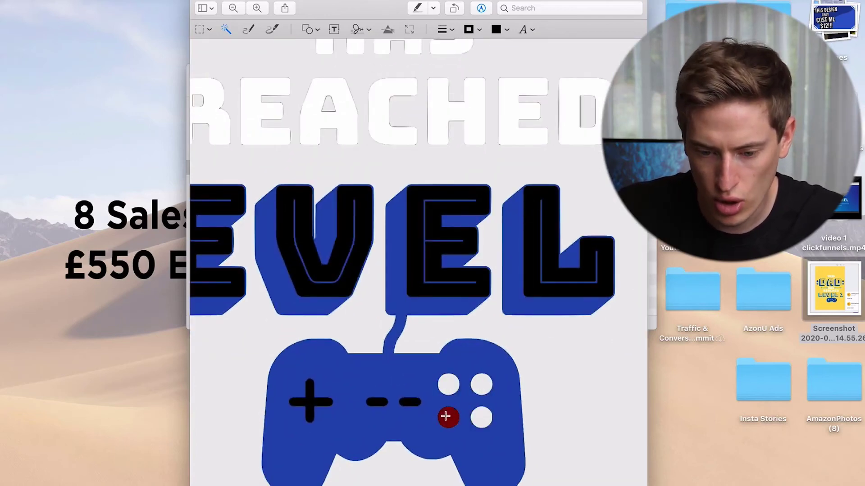
pyautogui.press('Delete')
# Remove the black from the controller's two dash-shaped buttons and its plus-shaped direction pad
pyautogui.click(413, 402)
pyautogui.press('Delete')
pyautogui.click(377, 401)
pyautogui.press('Delete')
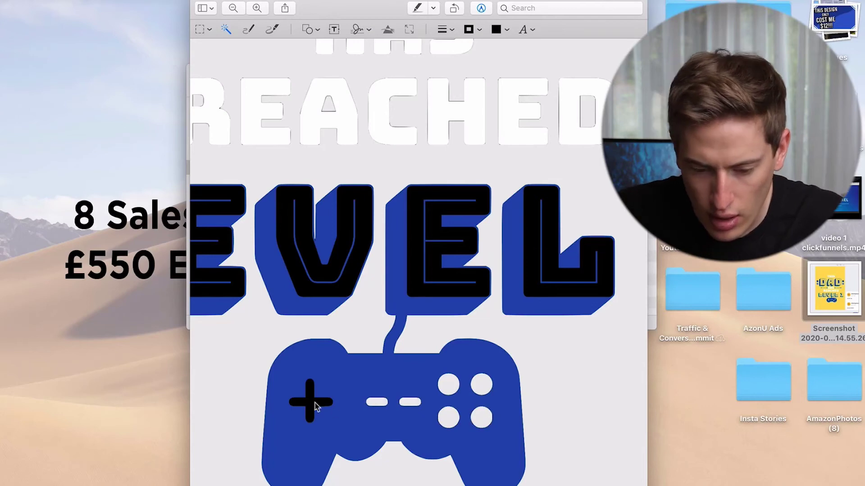
pyautogui.click(305, 402)
pyautogui.press('Delete')
pyautogui.scroll(-5, 298, 421)
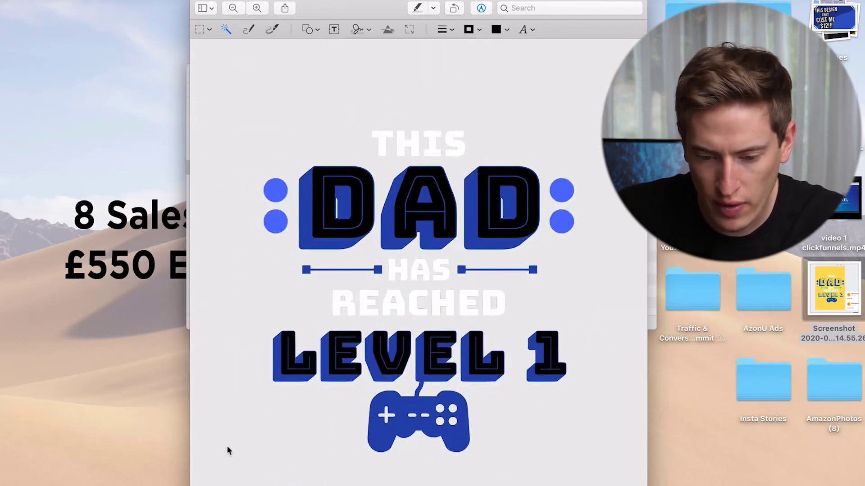
# Delete the outer and inner black fill of the first D and the A in DAD with Instant Alpha
pyautogui.scroll(5, 227, 446)
pyautogui.click(303, 224)
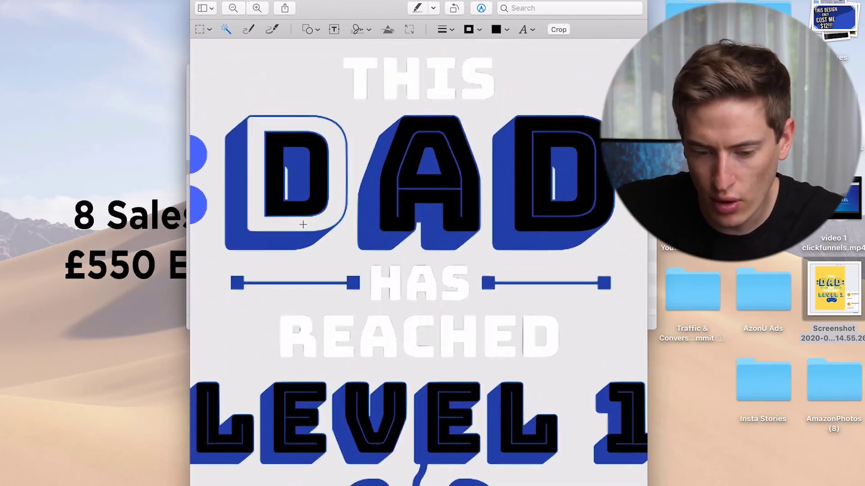
pyautogui.press('Delete')
pyautogui.click(292, 201)
pyautogui.click(395, 210)
pyautogui.press('Delete')
pyautogui.click(405, 177)
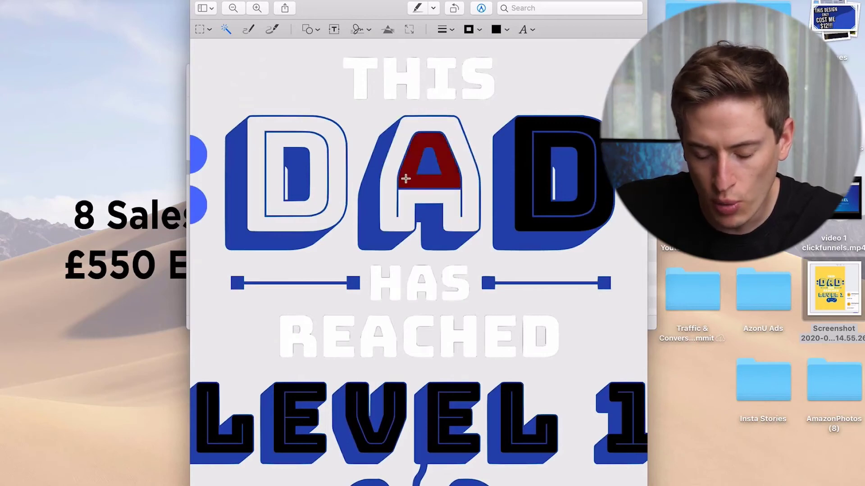
pyautogui.press('Delete')
# Delete the outer and inner black fill of the last D in DAD
pyautogui.click(537, 186)
pyautogui.press('Delete')
pyautogui.click(522, 185)
pyautogui.press('Delete')
pyautogui.scroll(-5, 522, 186)
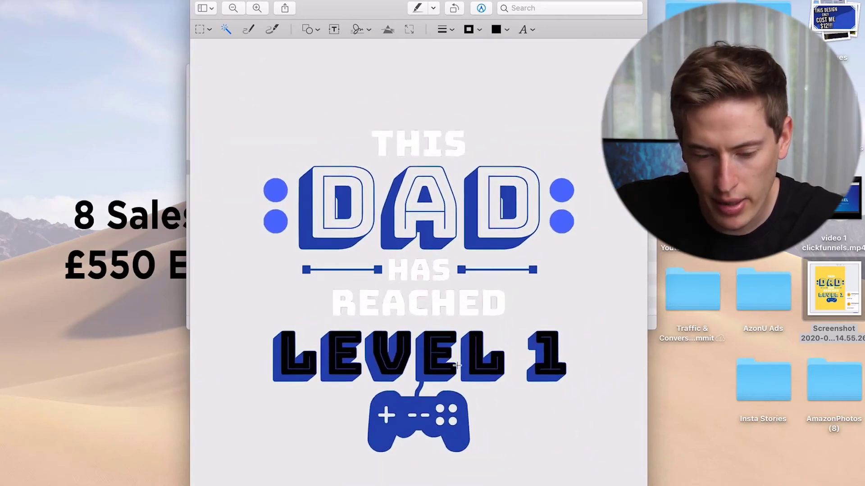
# Delete the black fill from all the characters of LEVEL 1, keeping their blue outlines and shadows
pyautogui.scroll(5, 479, 361)
pyautogui.click(484, 358)
pyautogui.press('Delete')
pyautogui.click(412, 344)
pyautogui.press('Delete')
pyautogui.click(288, 340)
pyautogui.press('Delete')
pyautogui.hscroll(-5, 284, 324)
pyautogui.click(279, 306)
pyautogui.press('Delete')
pyautogui.hscroll(-5, 270, 328)
pyautogui.click(262, 356)
pyautogui.press('Delete')
pyautogui.hscroll(8, 270, 353)
pyautogui.click(618, 314)
pyautogui.press('Delete')
pyautogui.scroll(-5, 610, 340)
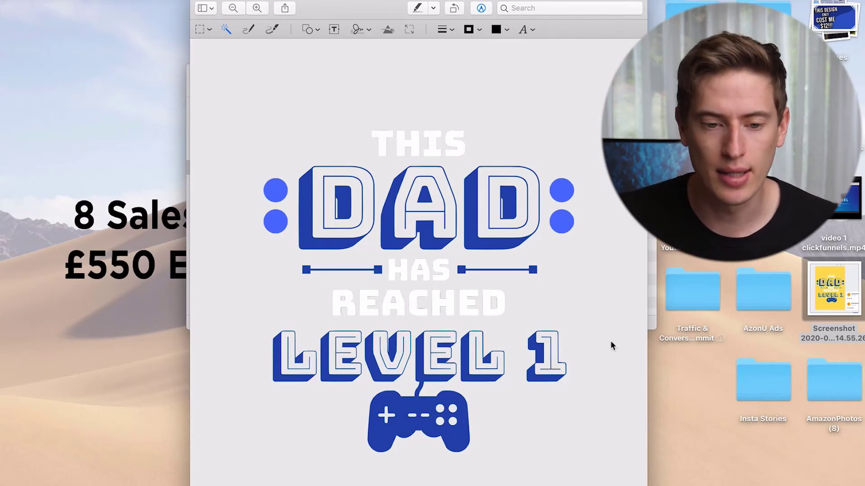
pyautogui.click(83, 0)
pyautogui.click(86, 55)
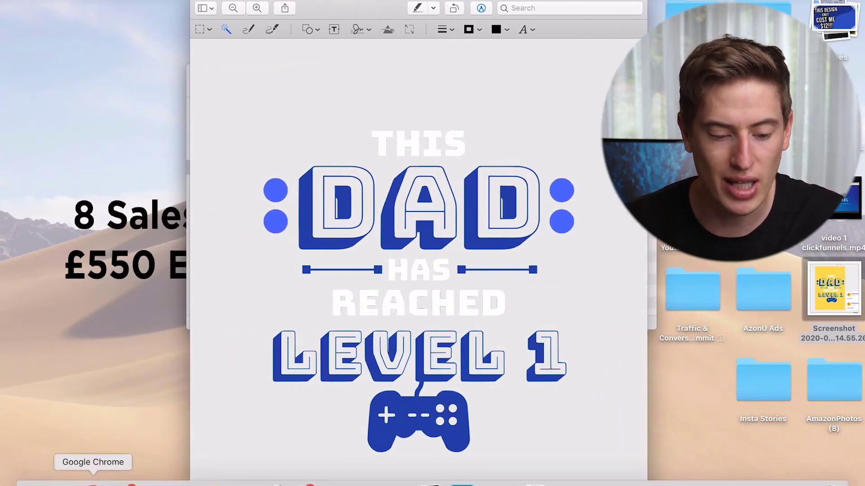
# Switch to Google Chrome, search Google for gimp, and open the gimp.org home page to look through it
pyautogui.rightClick(93, 482)
pyautogui.click(116, 385)
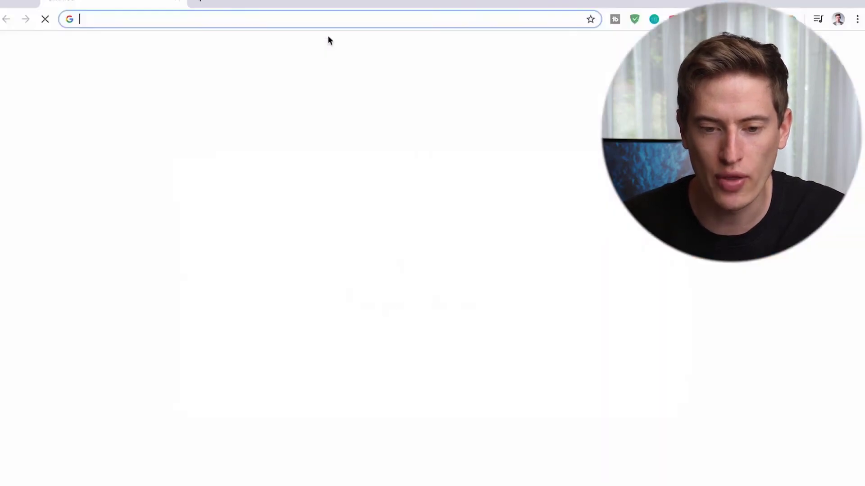
pyautogui.write('gimp')
pyautogui.press('Return')
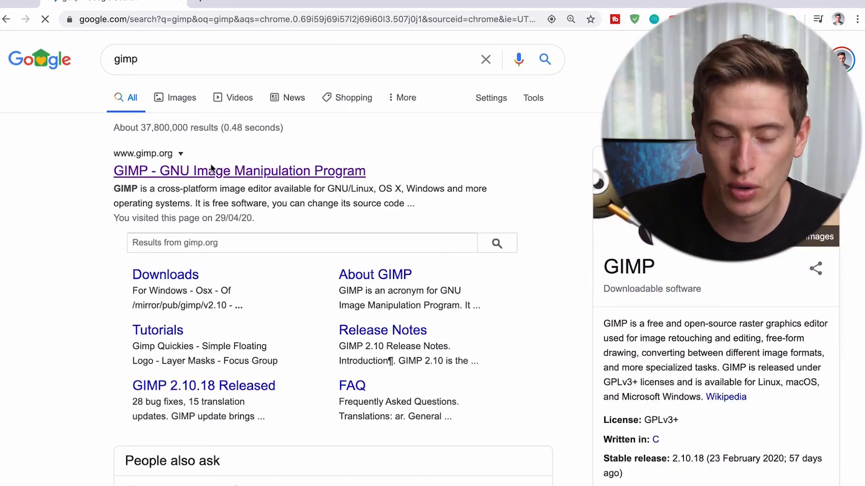
pyautogui.click(211, 171)
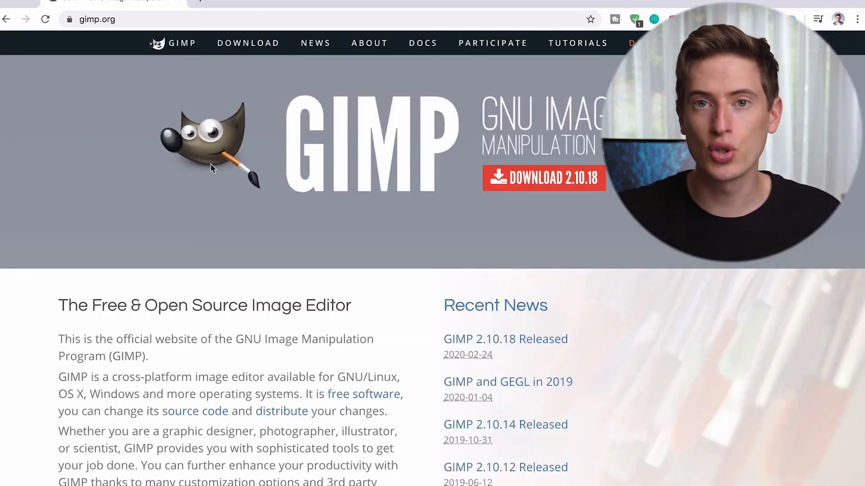
pyautogui.scroll(-7, 312, 183)
pyautogui.scroll(-20, 312, 182)
pyautogui.scroll(-12, 312, 182)
pyautogui.scroll(5, 312, 182)
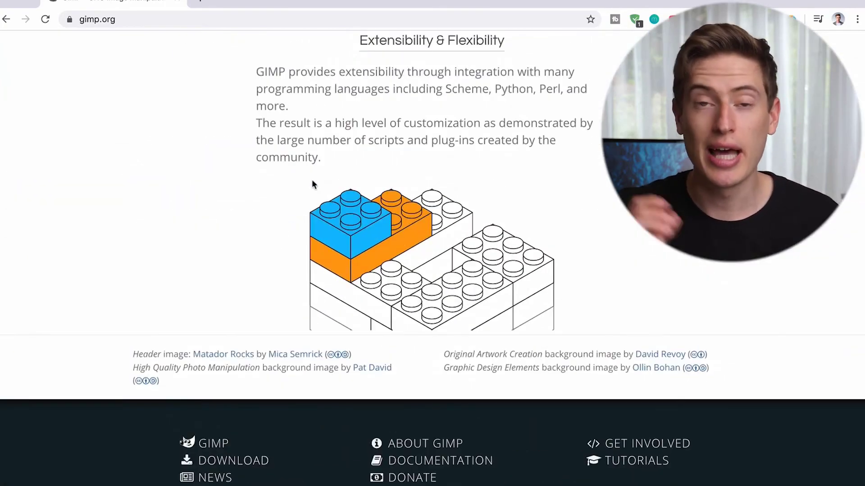
pyautogui.scroll(20, 313, 184)
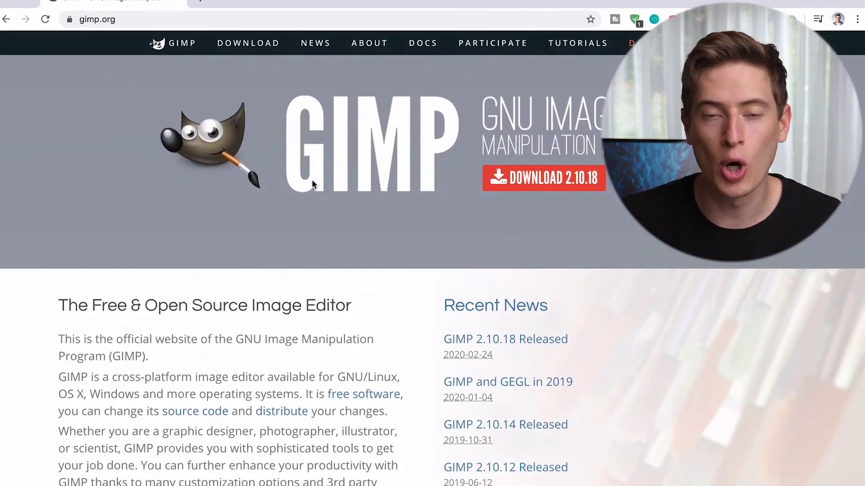